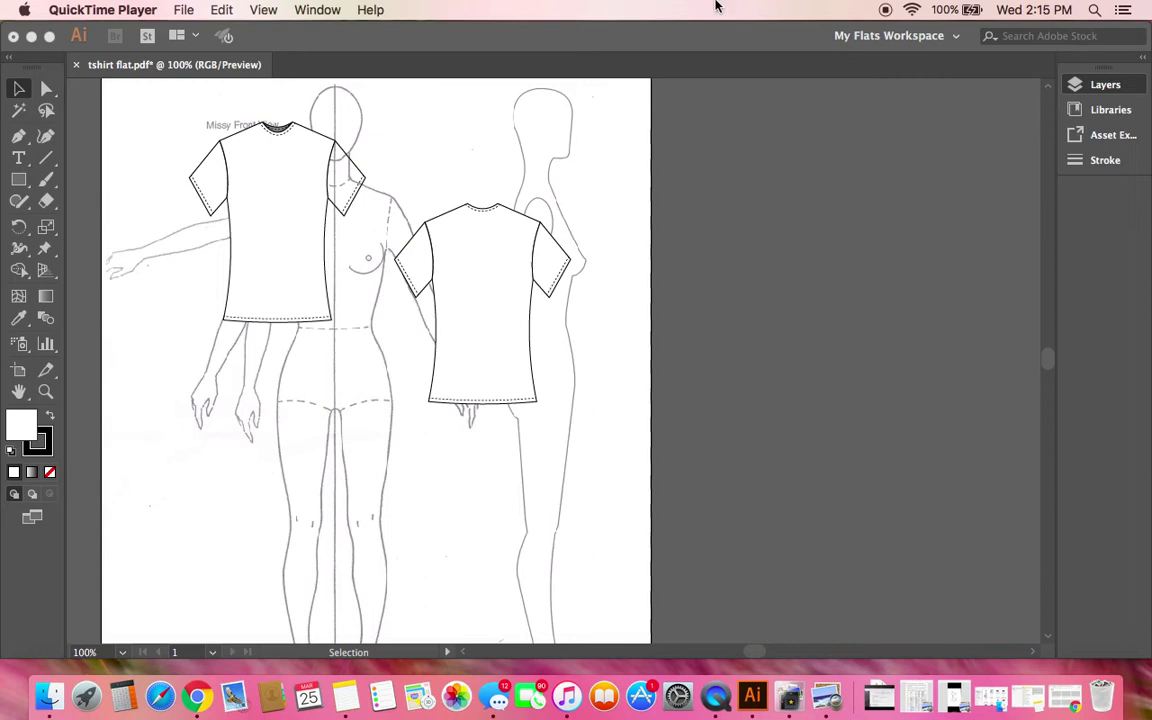
Bring the Illustrator window with the tshirt flat.pdf document to the front.
click(468, 41)
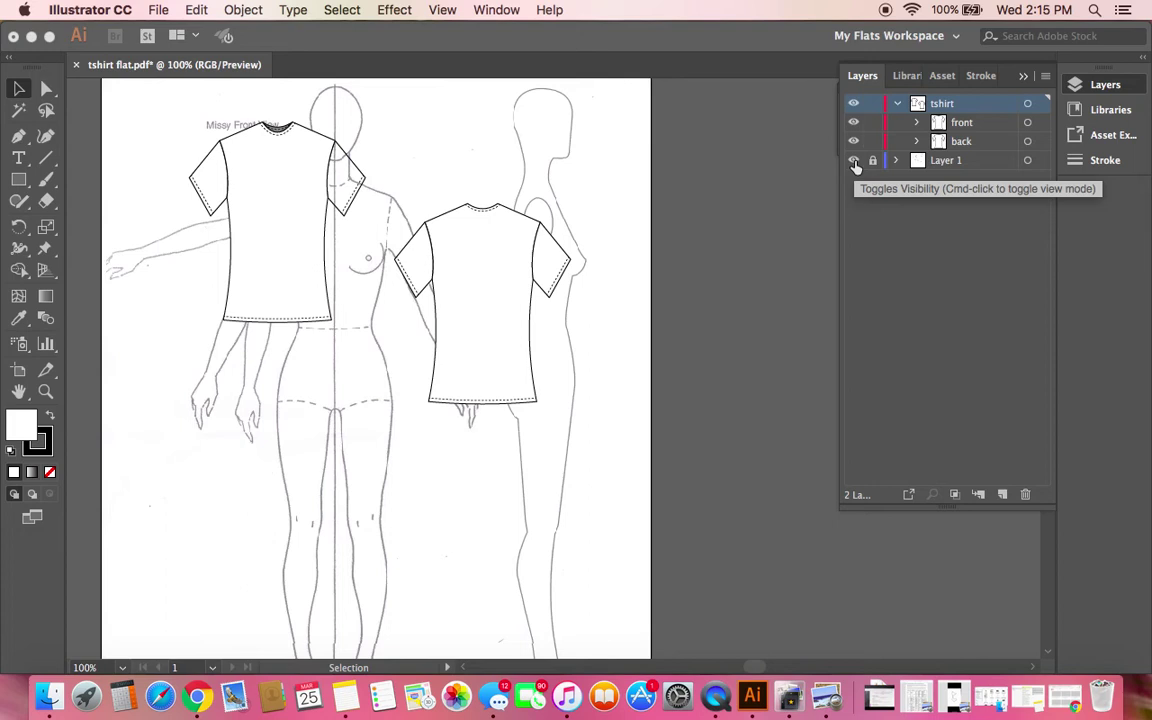
Hide the croquis Layer 1 and marquee-select both front and back t-shirt flats.
click(854, 161)
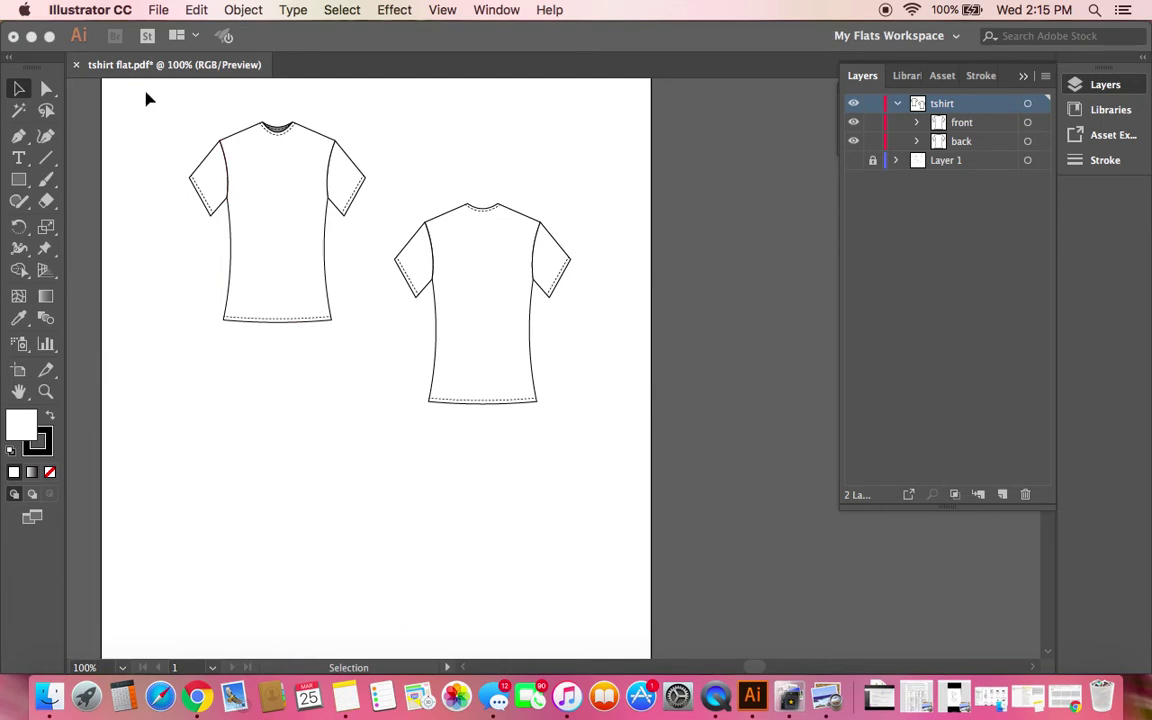
drag(146, 93, 630, 451)
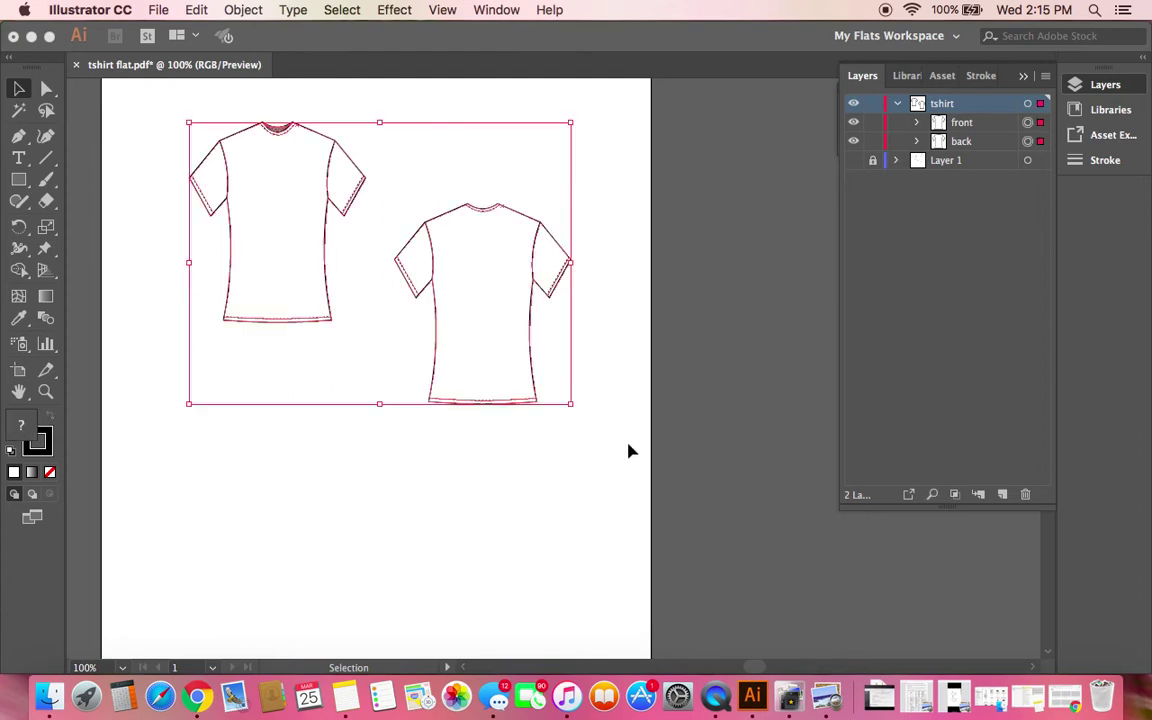
Copy both t-shirt flats with Edit > Copy and start a new document via File > New.
click(161, 12)
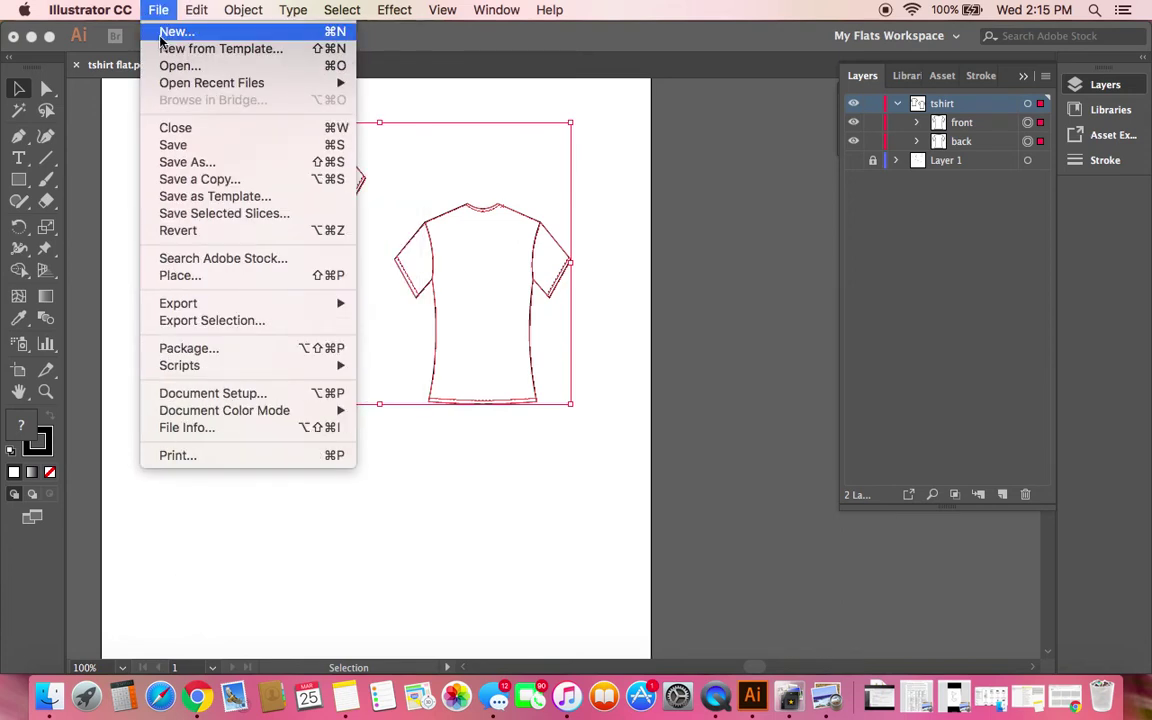
mouse_move(188, 12)
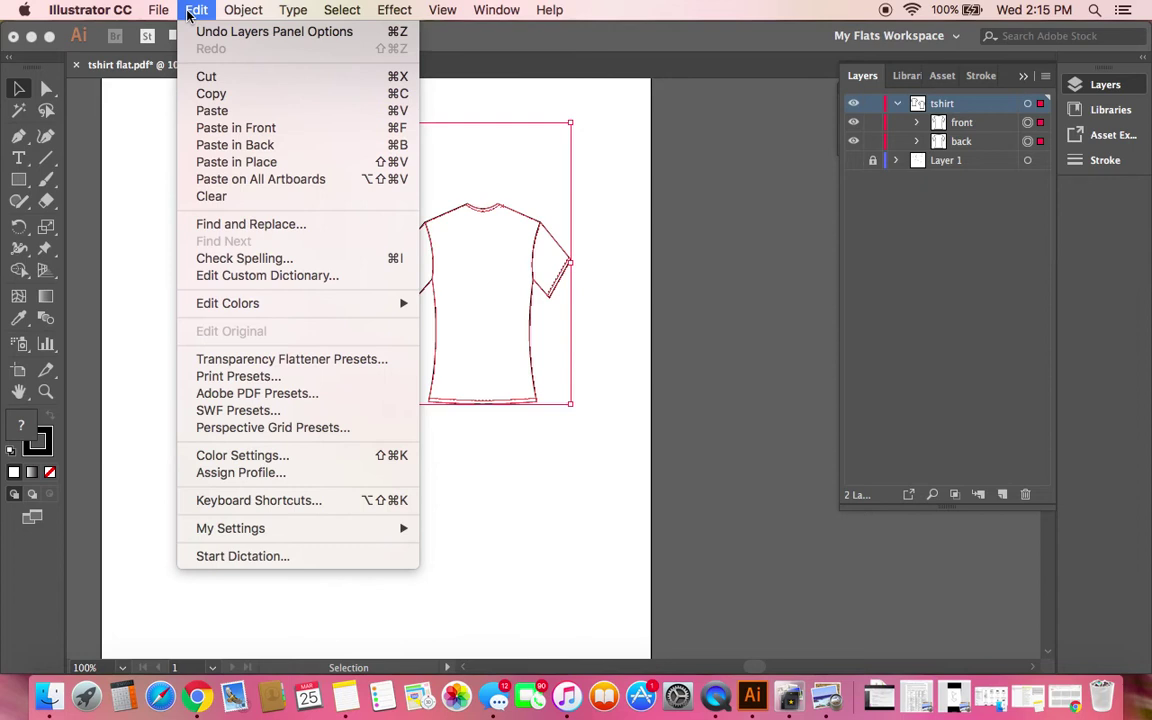
click(212, 93)
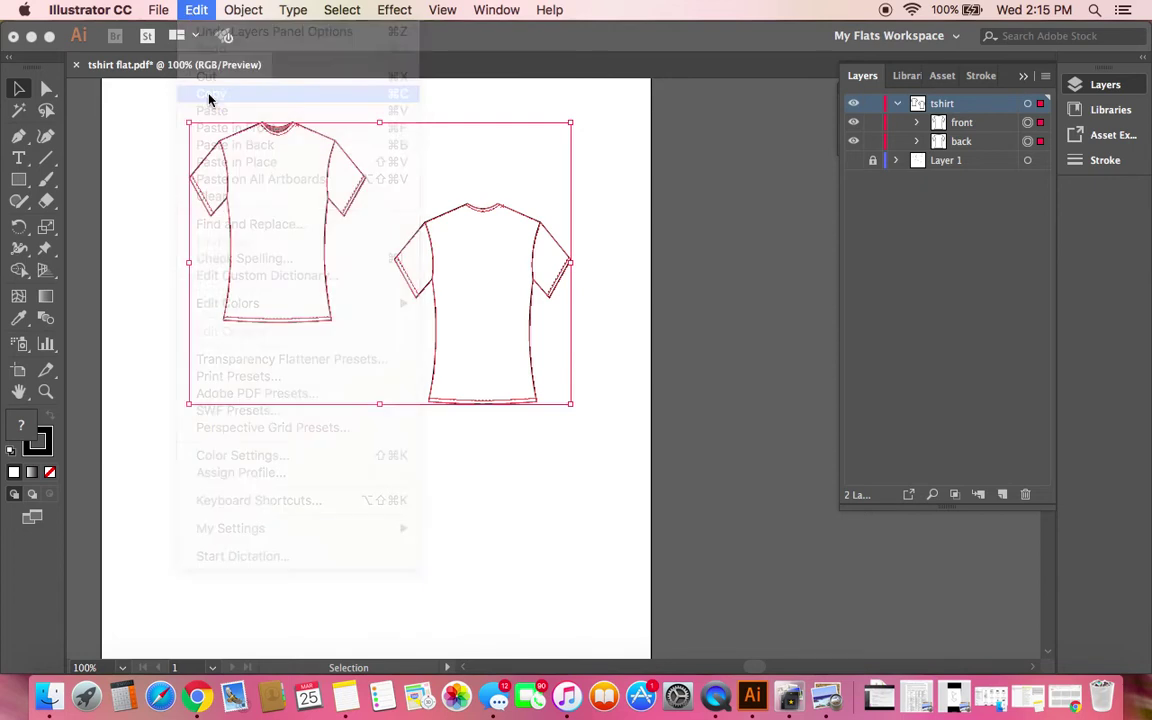
click(157, 10)
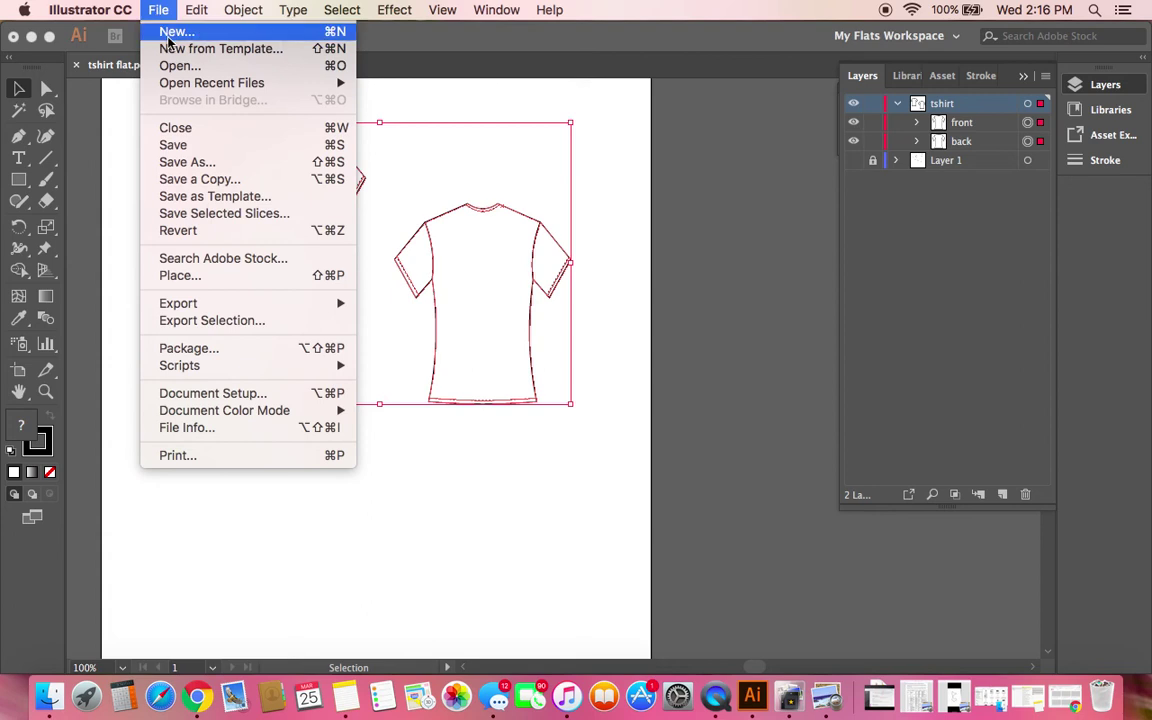
click(168, 38)
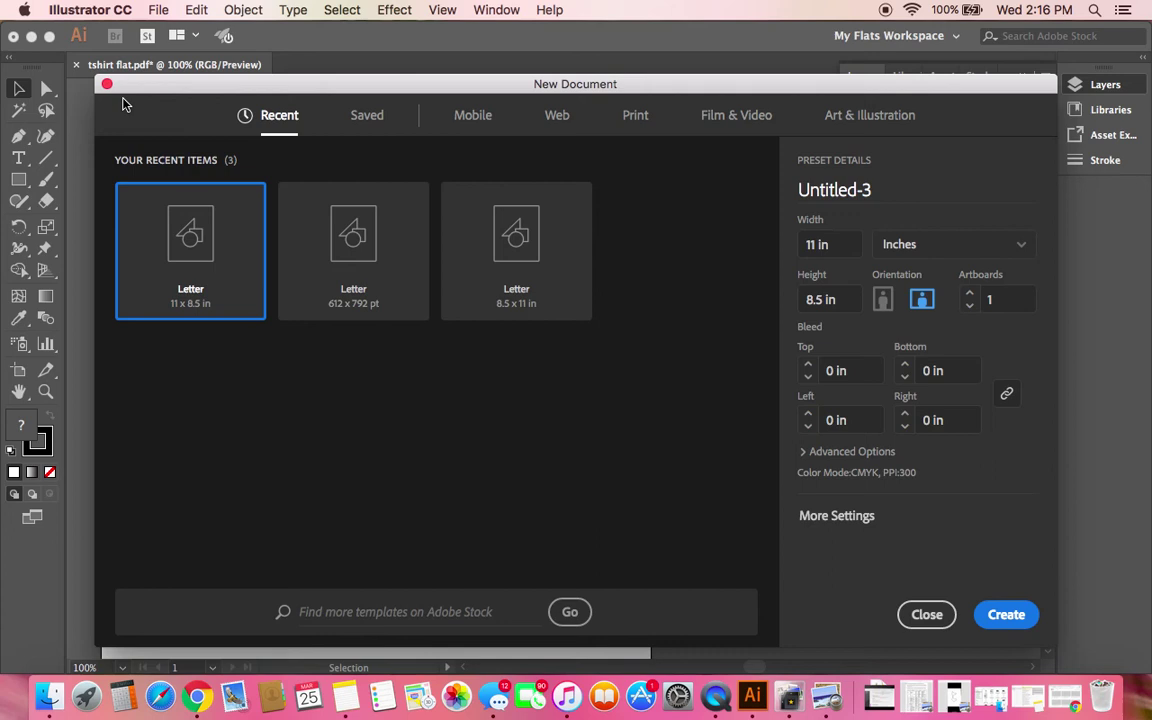
Create a Print Letter document, landscape 11 × 8.5 in, with units set to Inches.
click(640, 125)
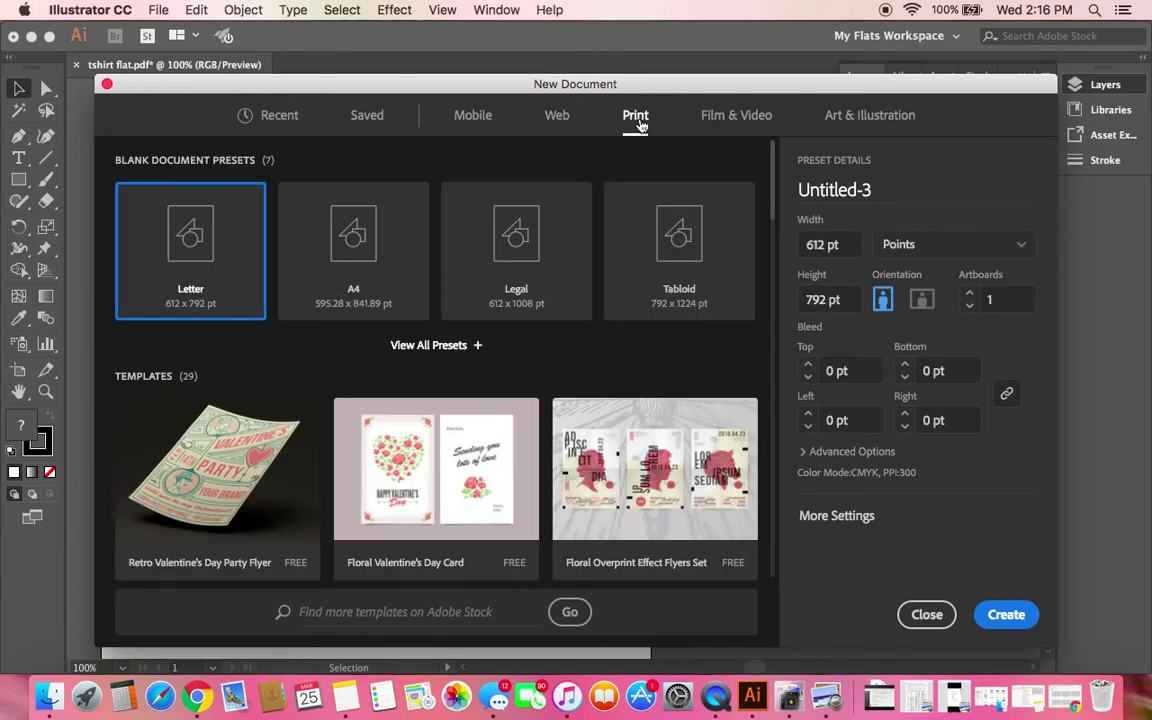
click(922, 300)
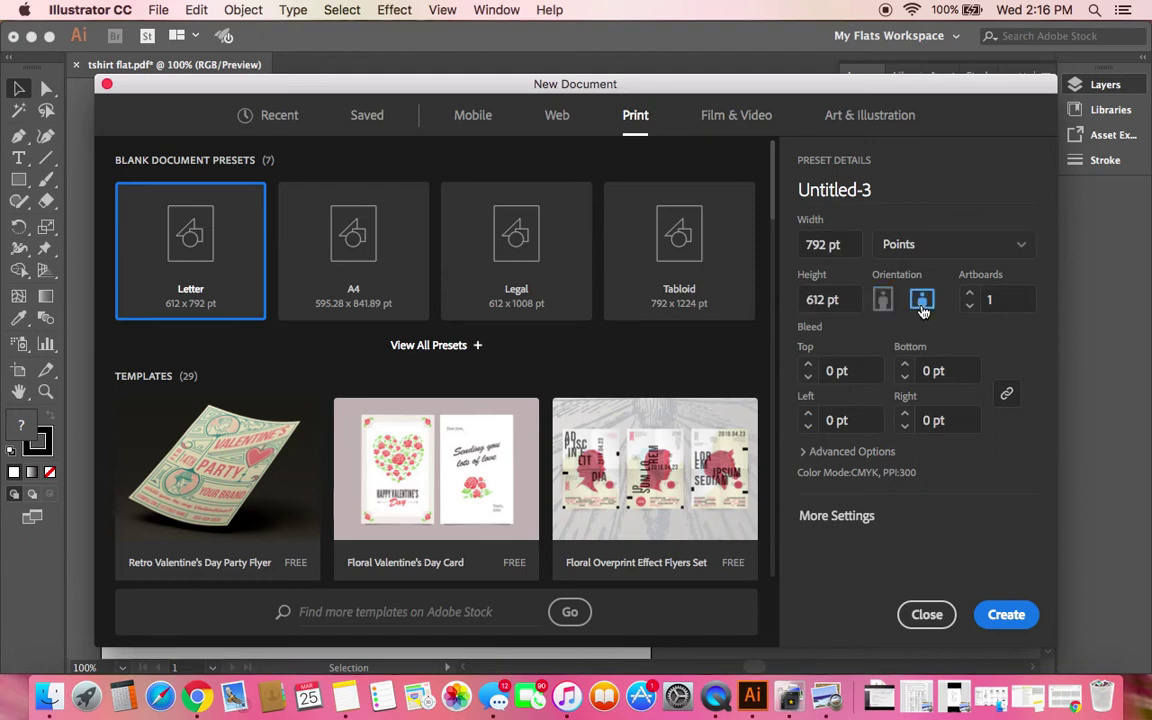
click(922, 250)
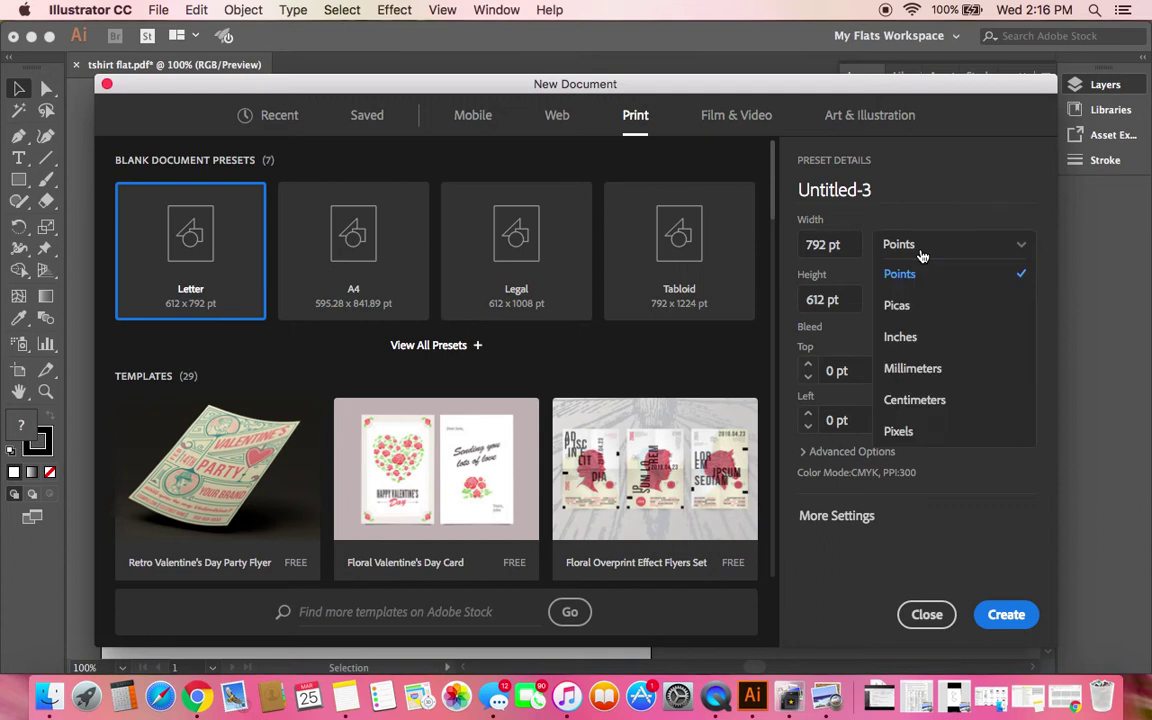
click(903, 337)
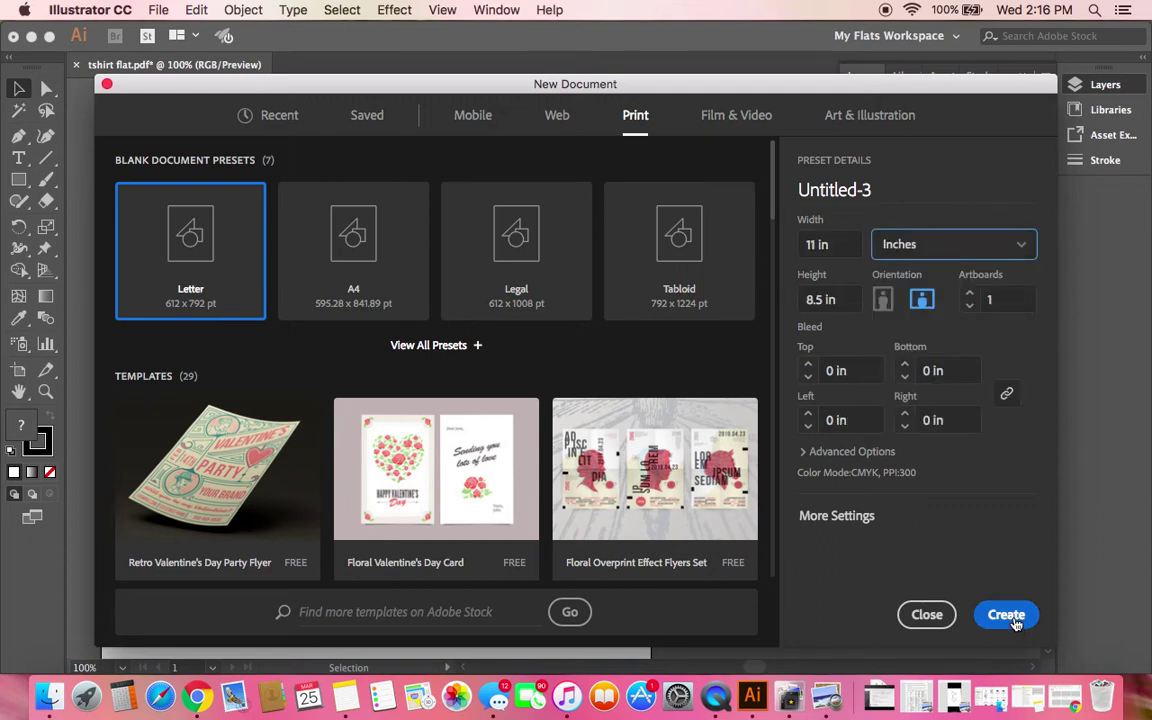
click(1006, 614)
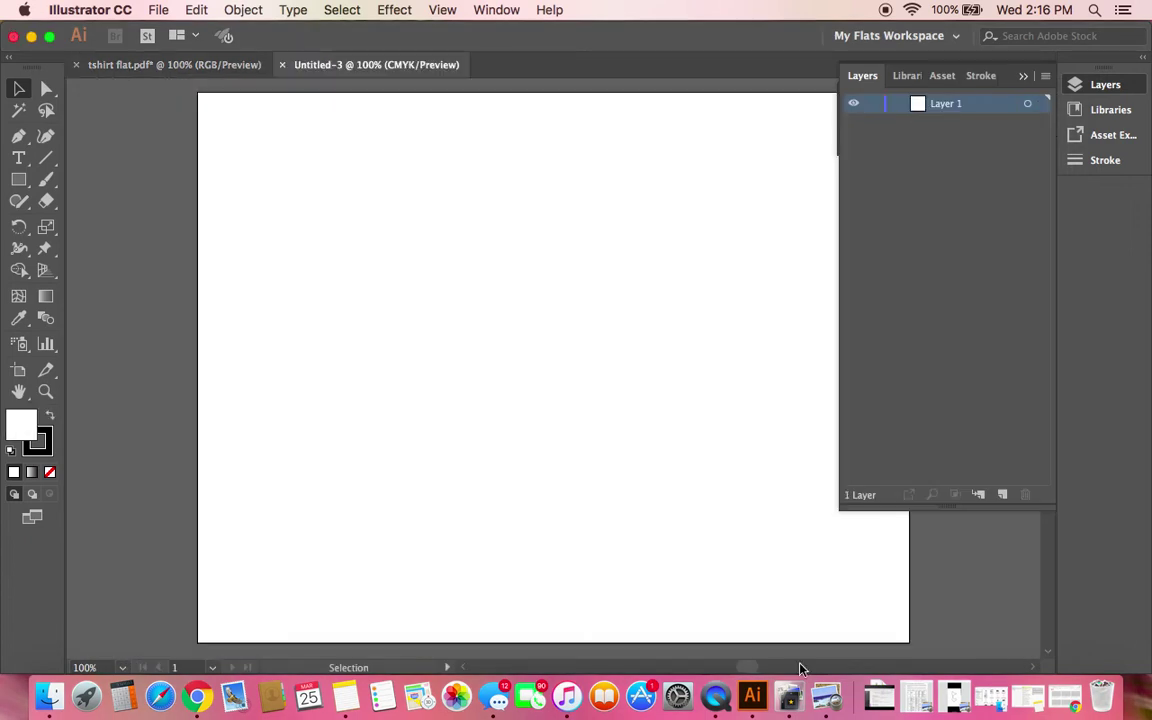
Paste the copied front and back t-shirt flats into Untitled-3 and deselect them.
scroll(750, 666, right, 4)
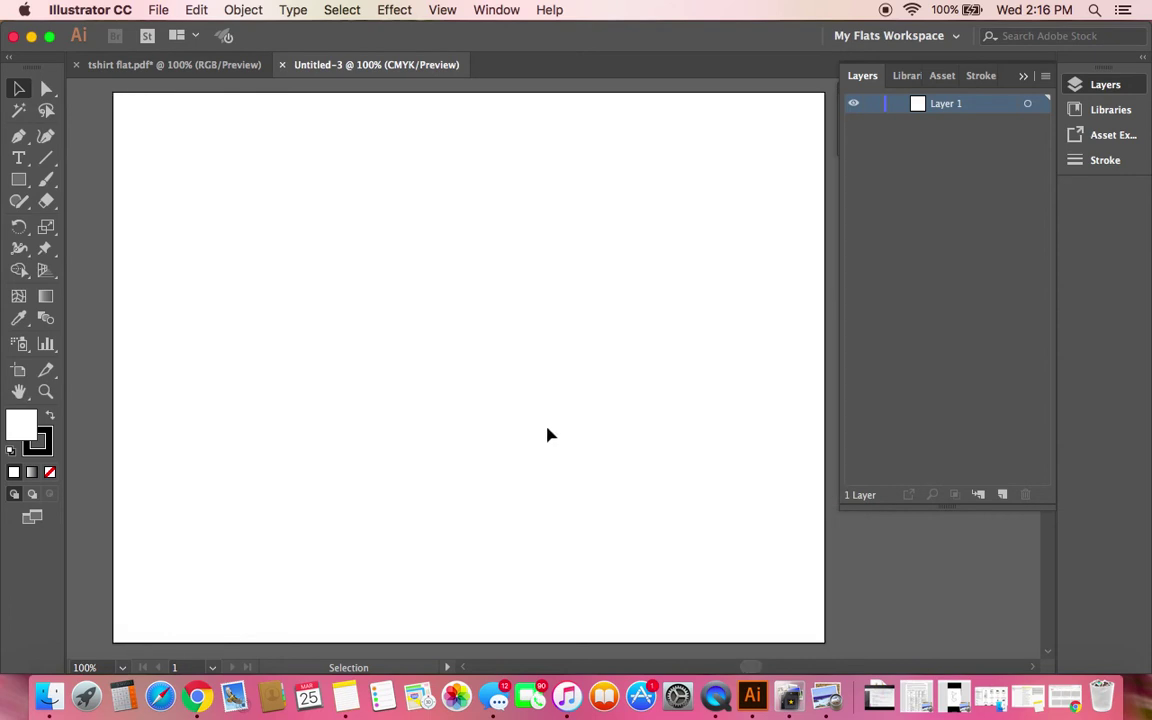
click(192, 12)
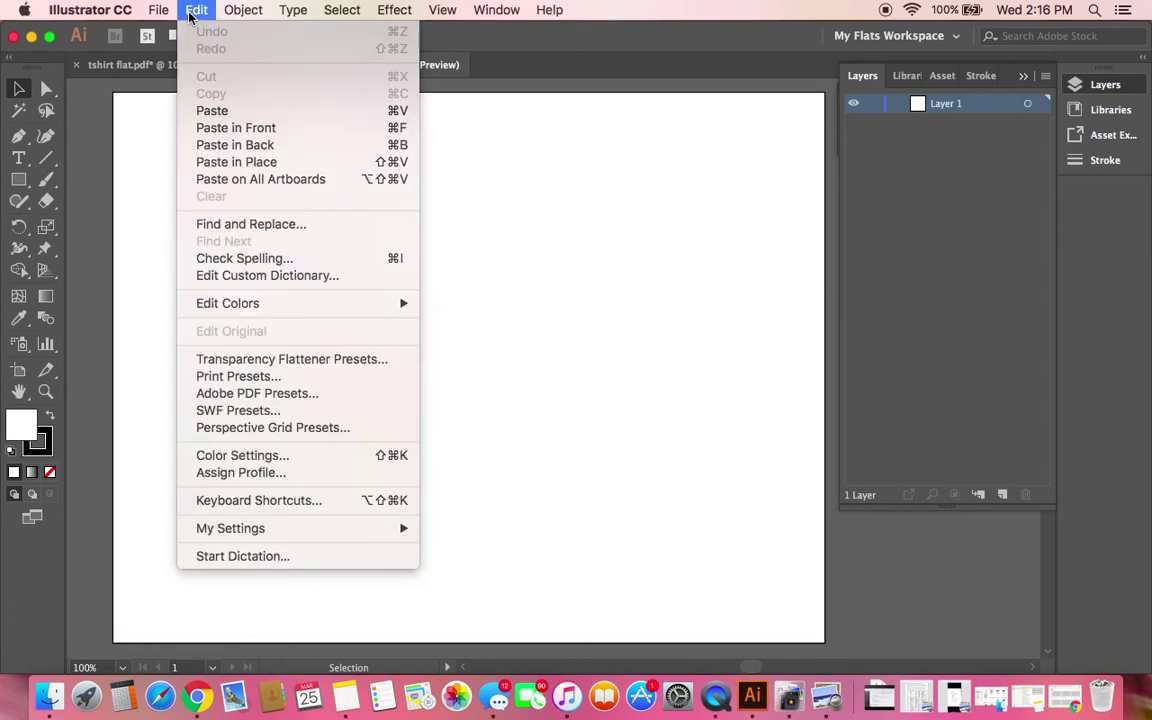
click(201, 117)
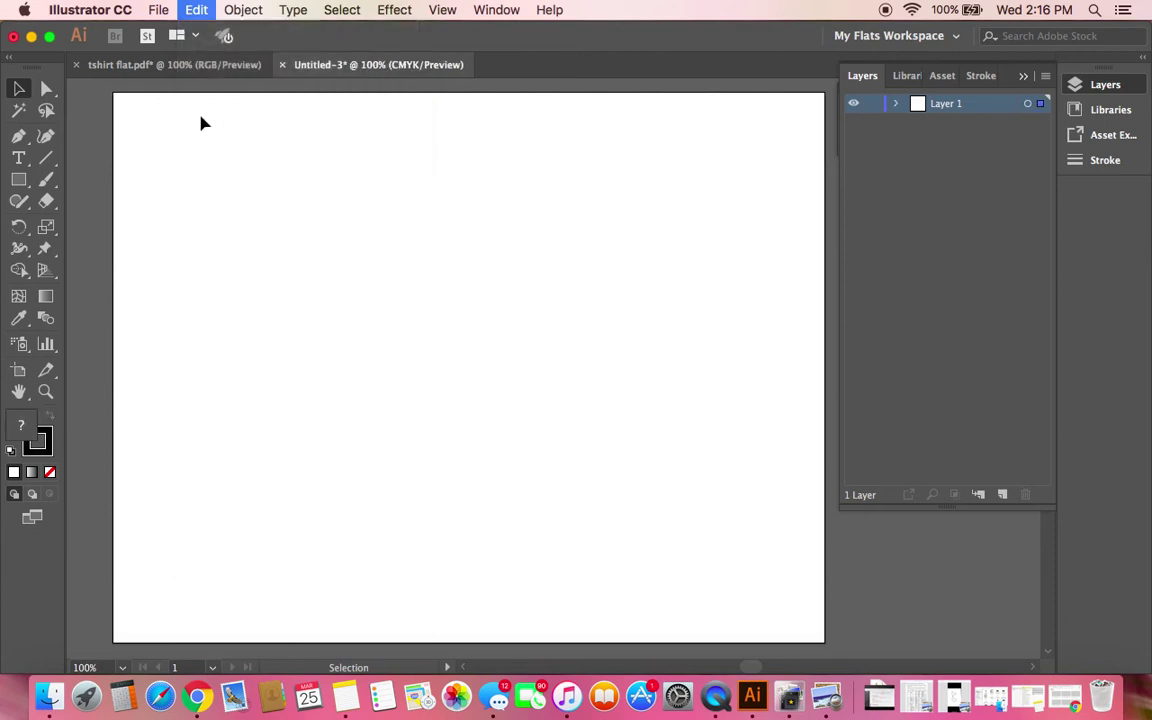
click(228, 305)
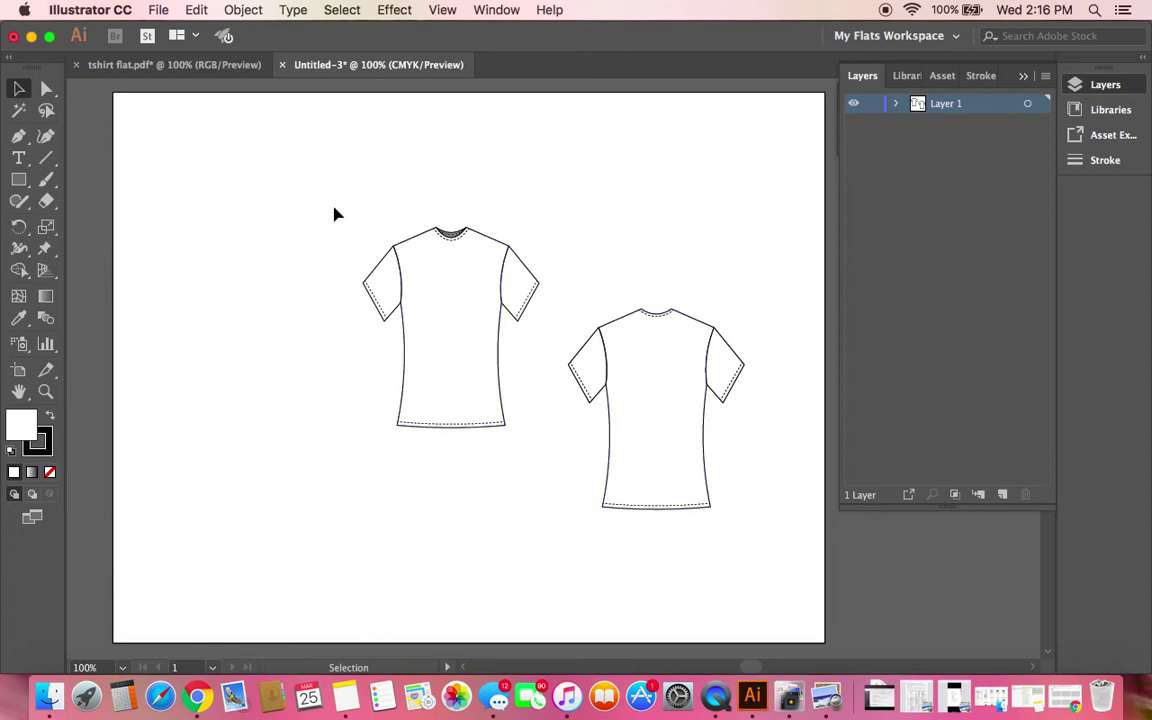
Move the front t-shirt to the upper left and the back t-shirt beside it, slightly lower.
drag(324, 198, 549, 464)
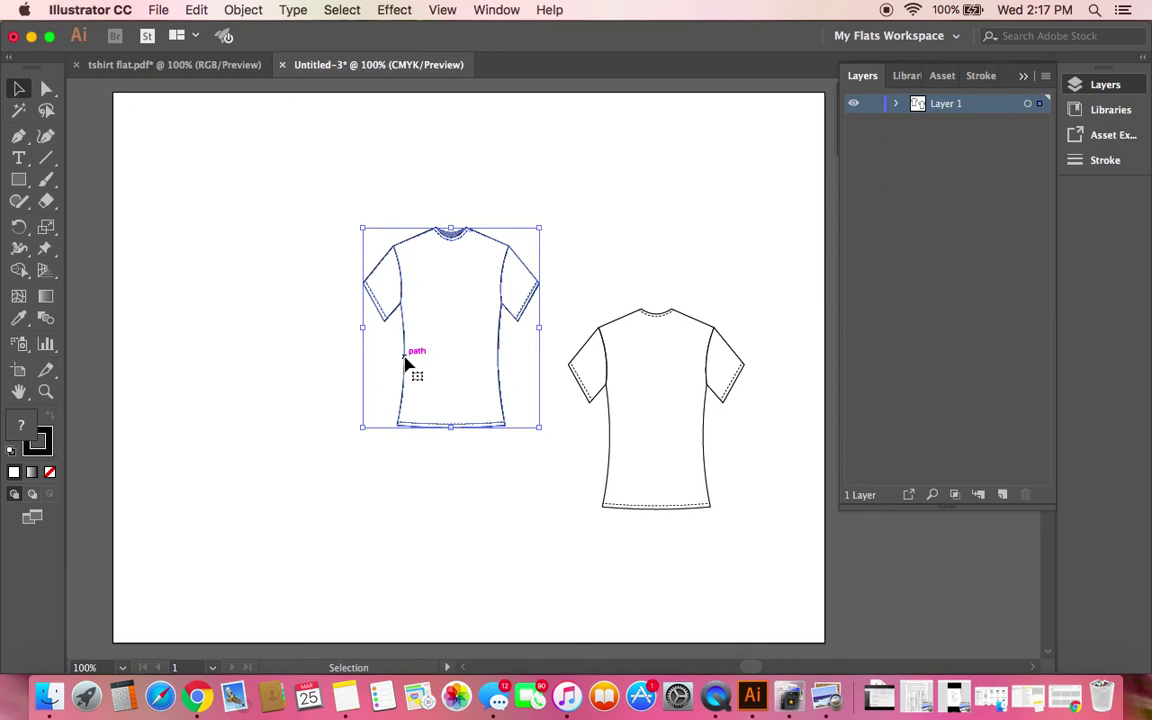
drag(405, 365, 200, 266)
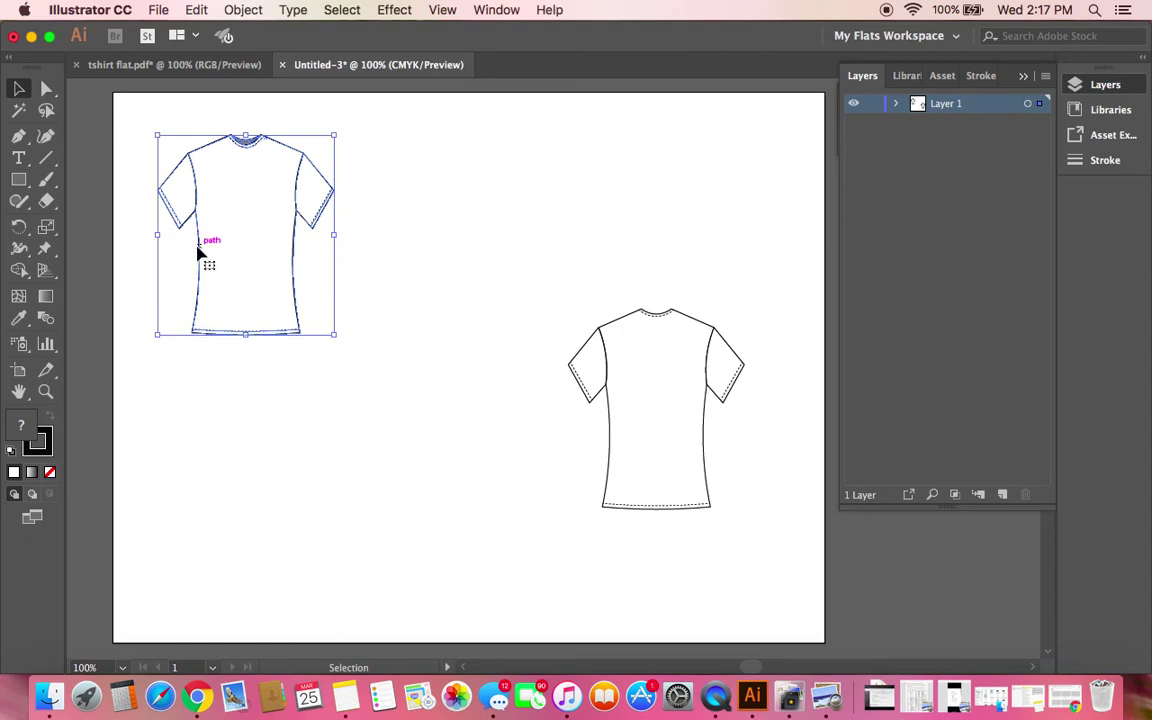
click(196, 374)
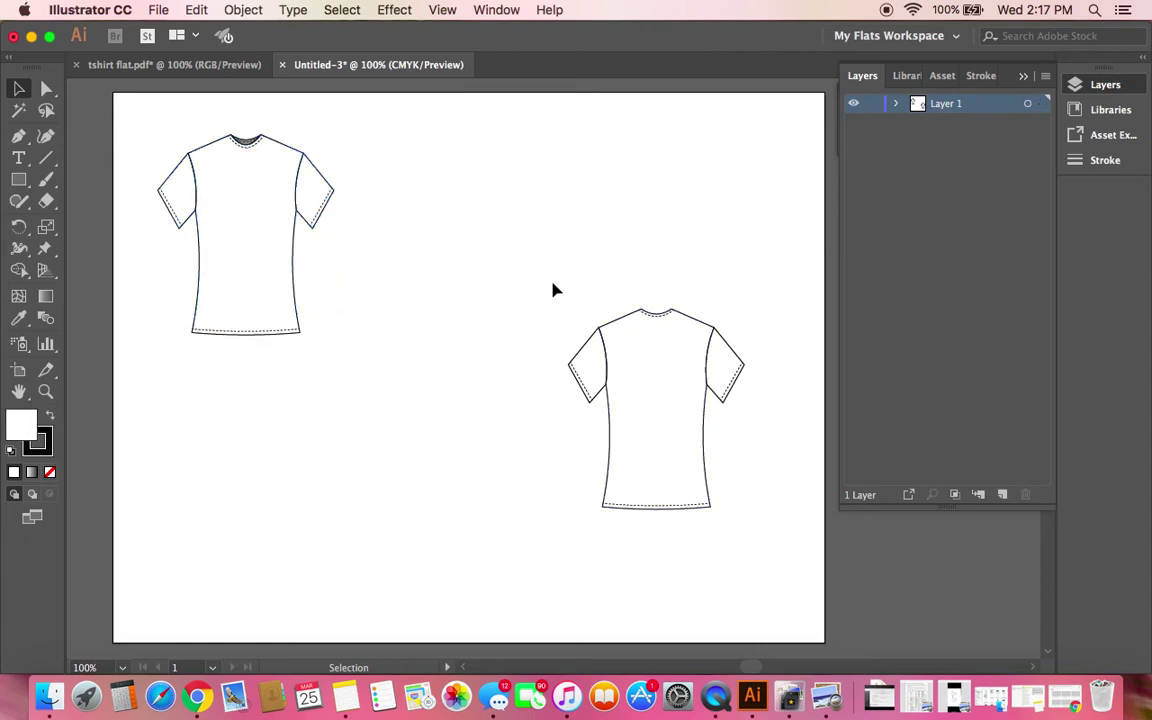
drag(553, 284, 773, 567)
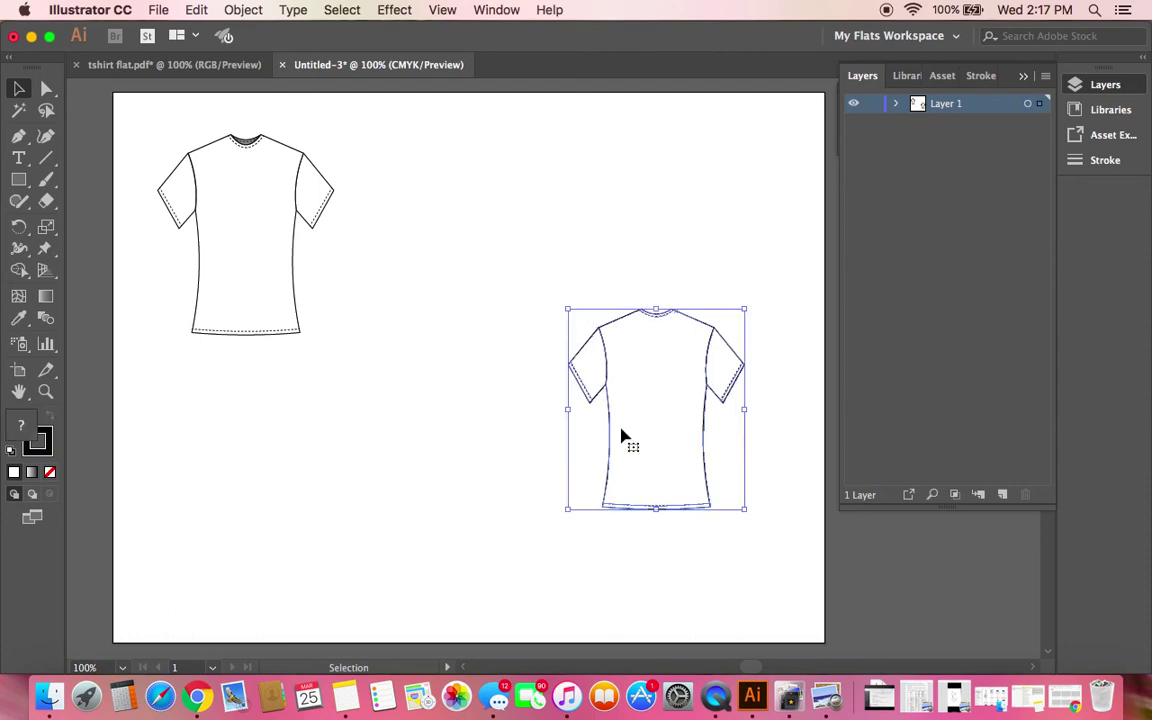
drag(609, 440, 342, 360)
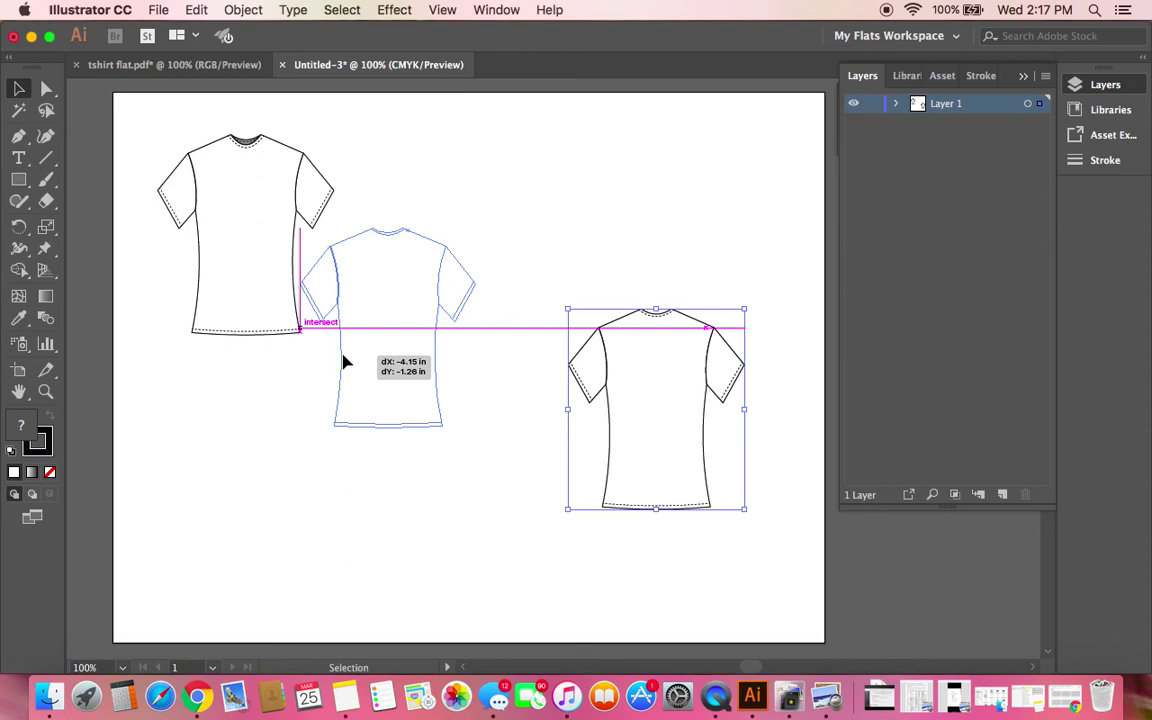
click(268, 418)
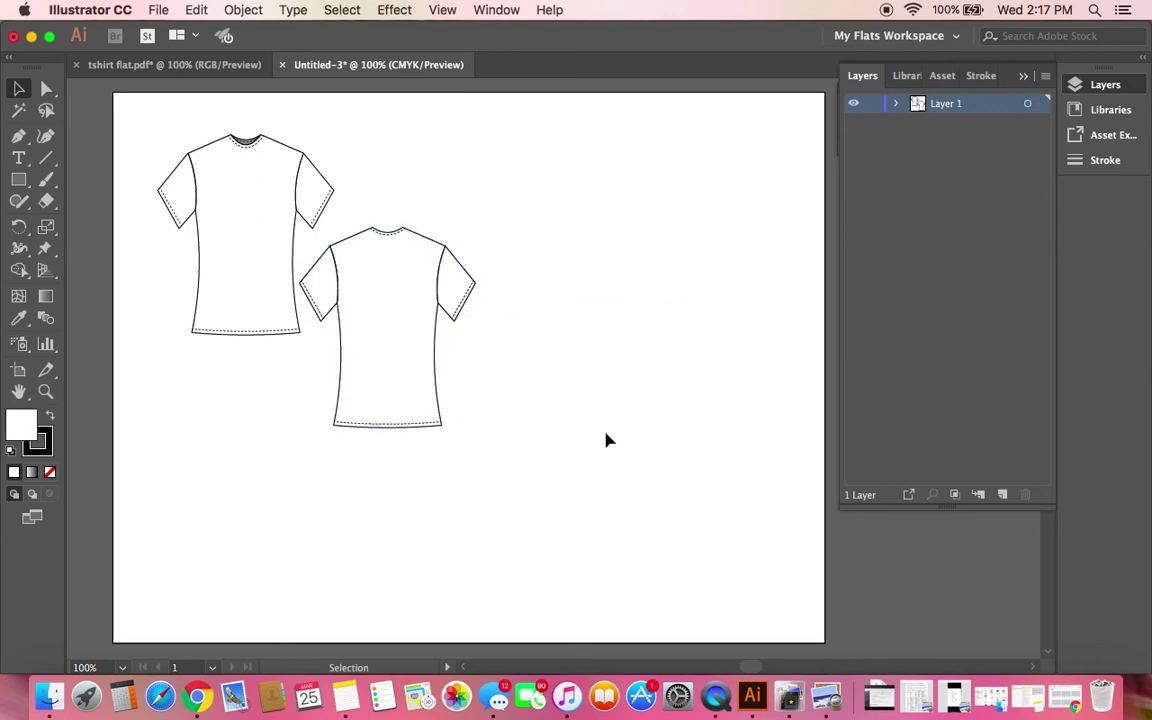
Paste a second copy of the t-shirt pair and move it down and right.
click(199, 12)
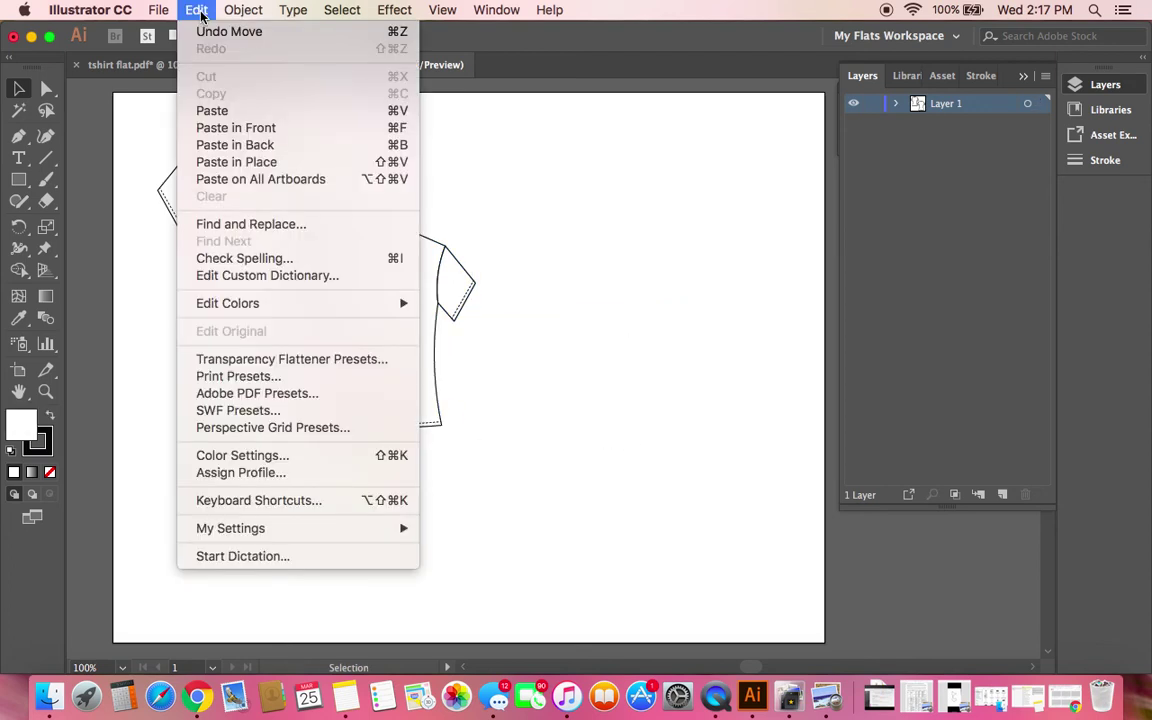
click(228, 116)
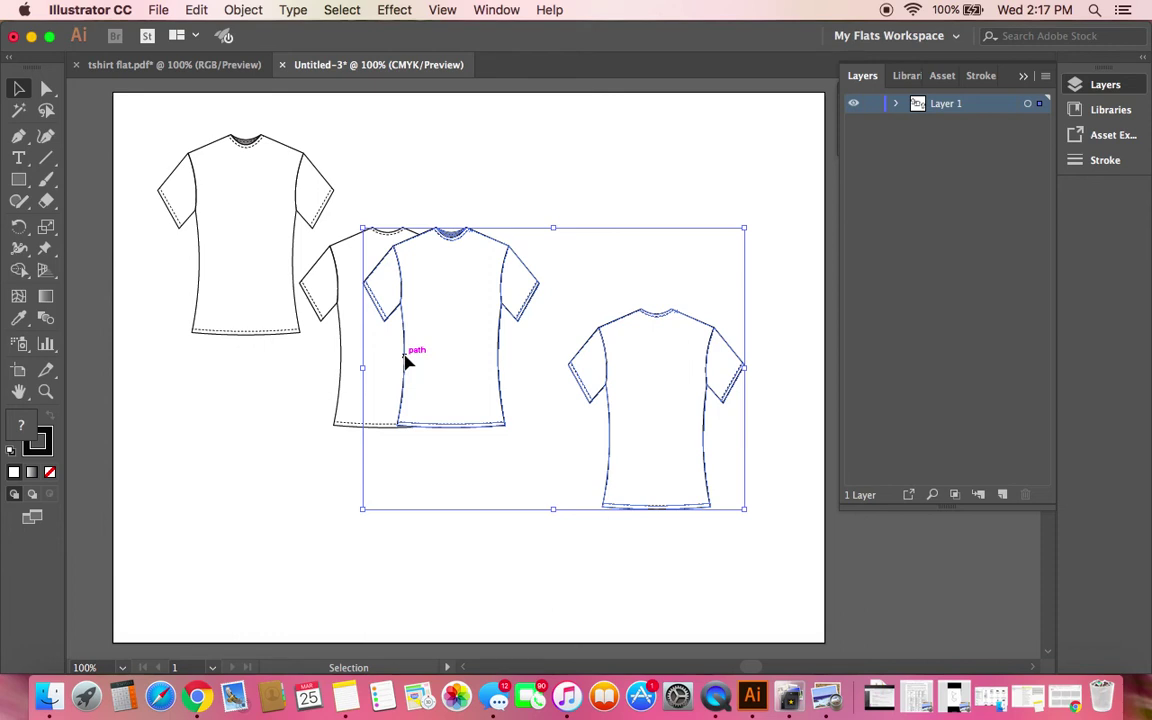
drag(405, 362, 501, 492)
click(350, 500)
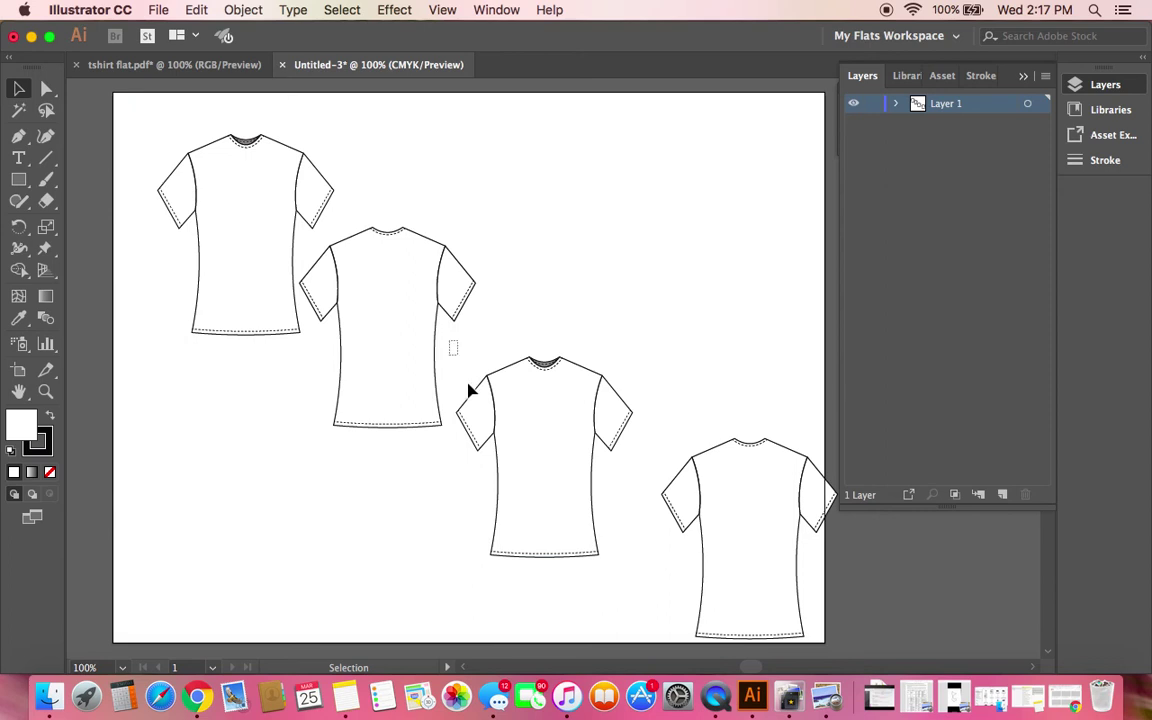
Move the third t-shirt, a front view, up into the top row.
drag(468, 385, 643, 597)
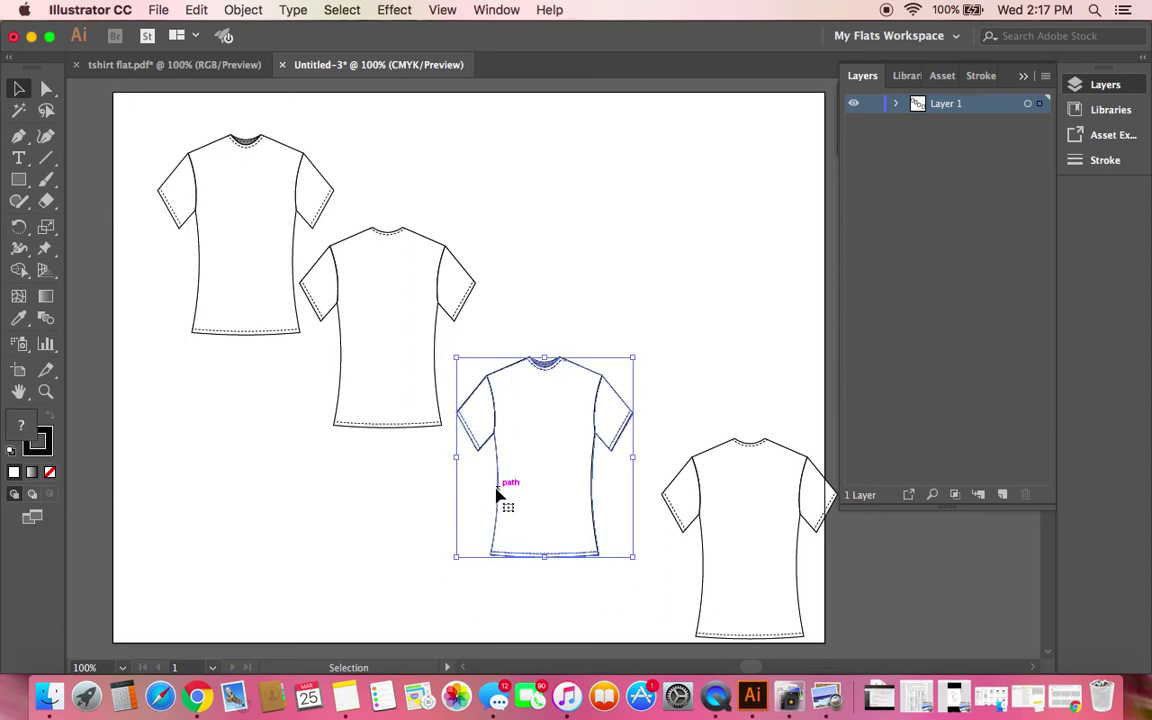
drag(504, 489, 513, 262)
click(562, 407)
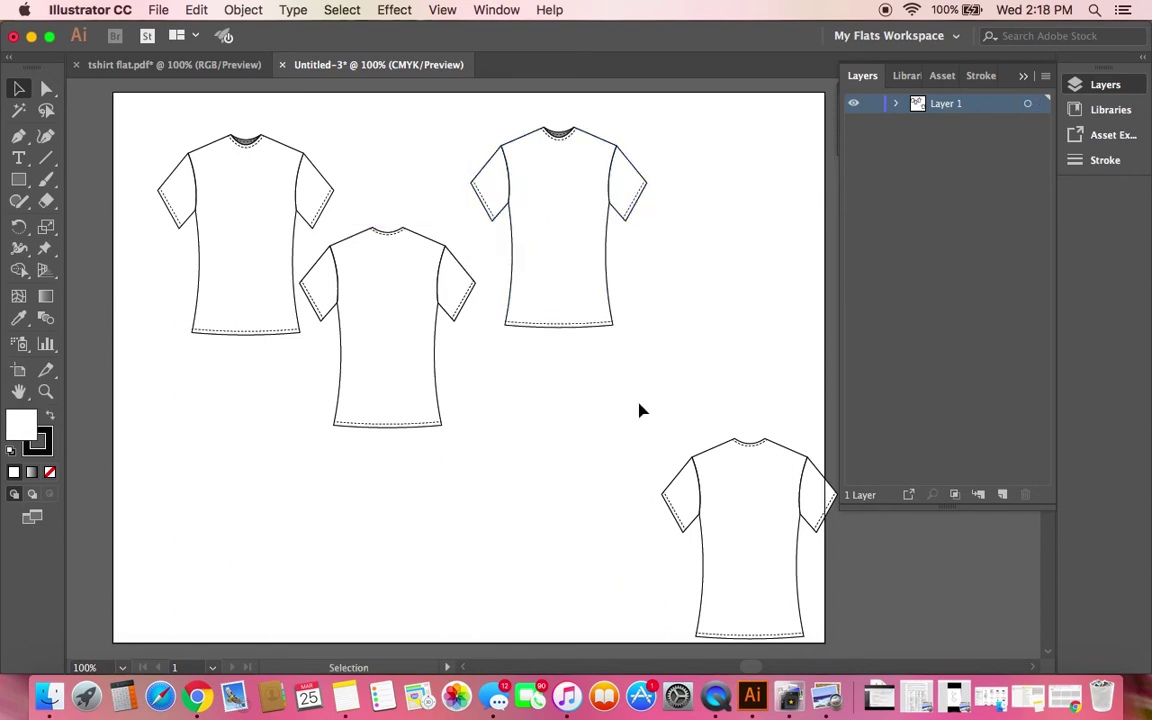
Move the lower-right back view up beside the second front, level with the first pair.
drag(622, 389, 843, 559)
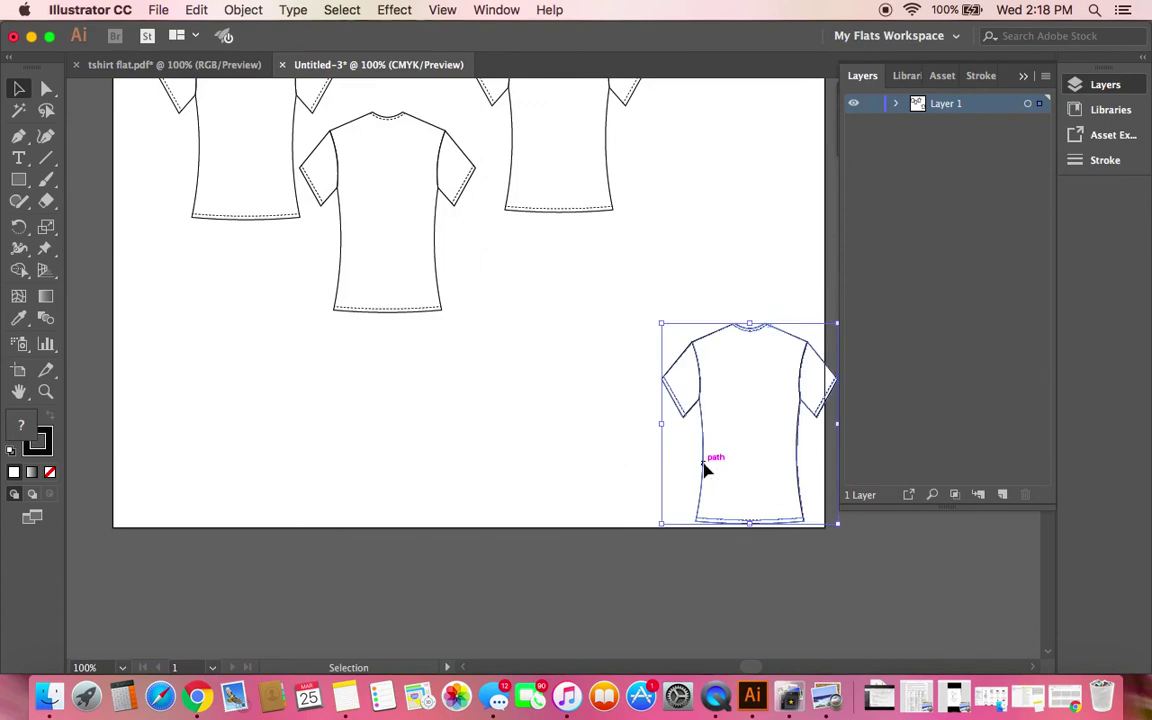
drag(705, 470, 660, 258)
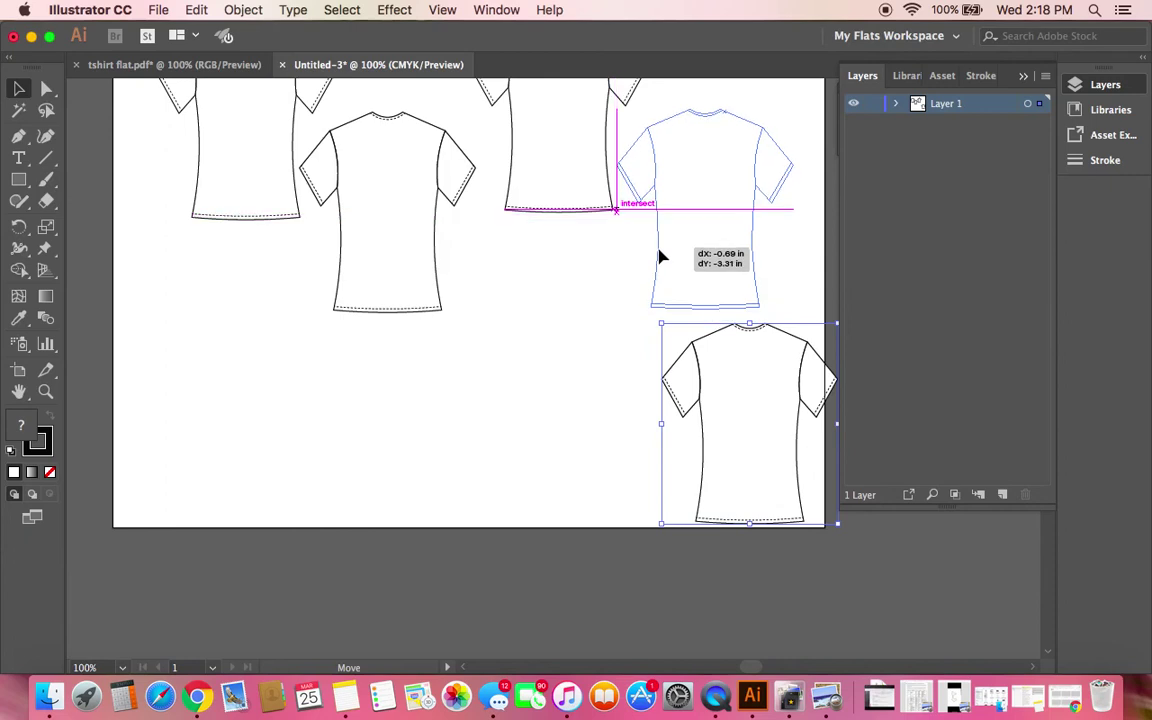
drag(660, 258, 660, 260)
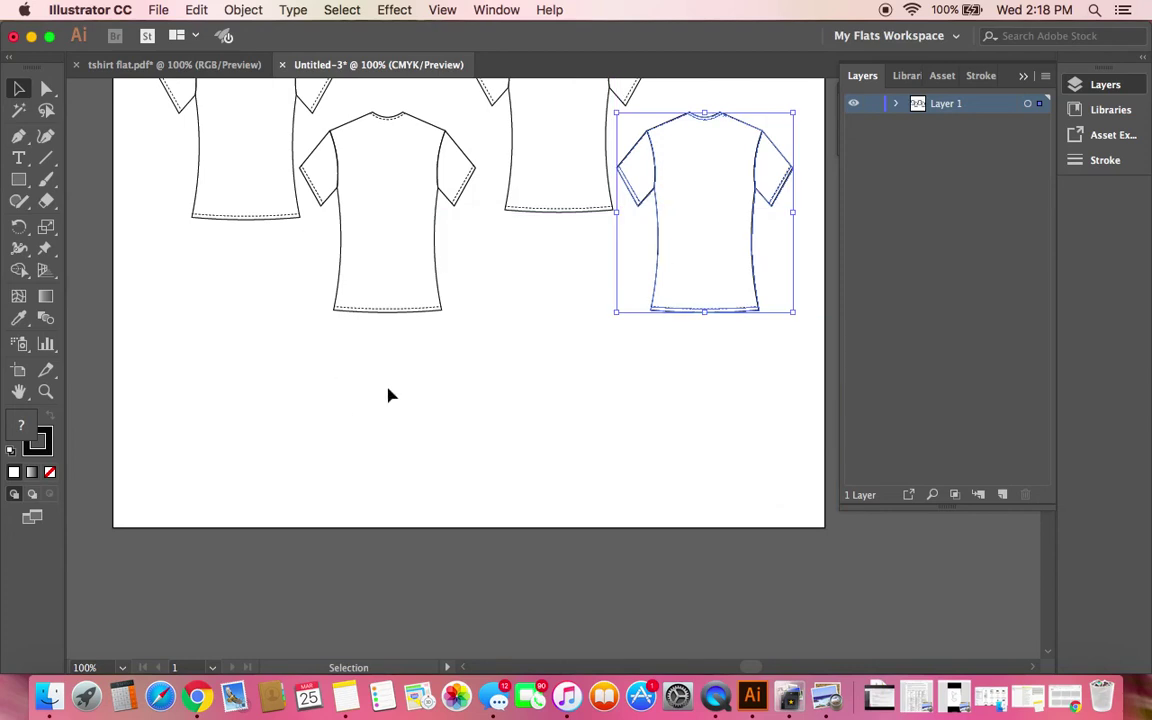
click(481, 401)
scroll(481, 401, up, 5)
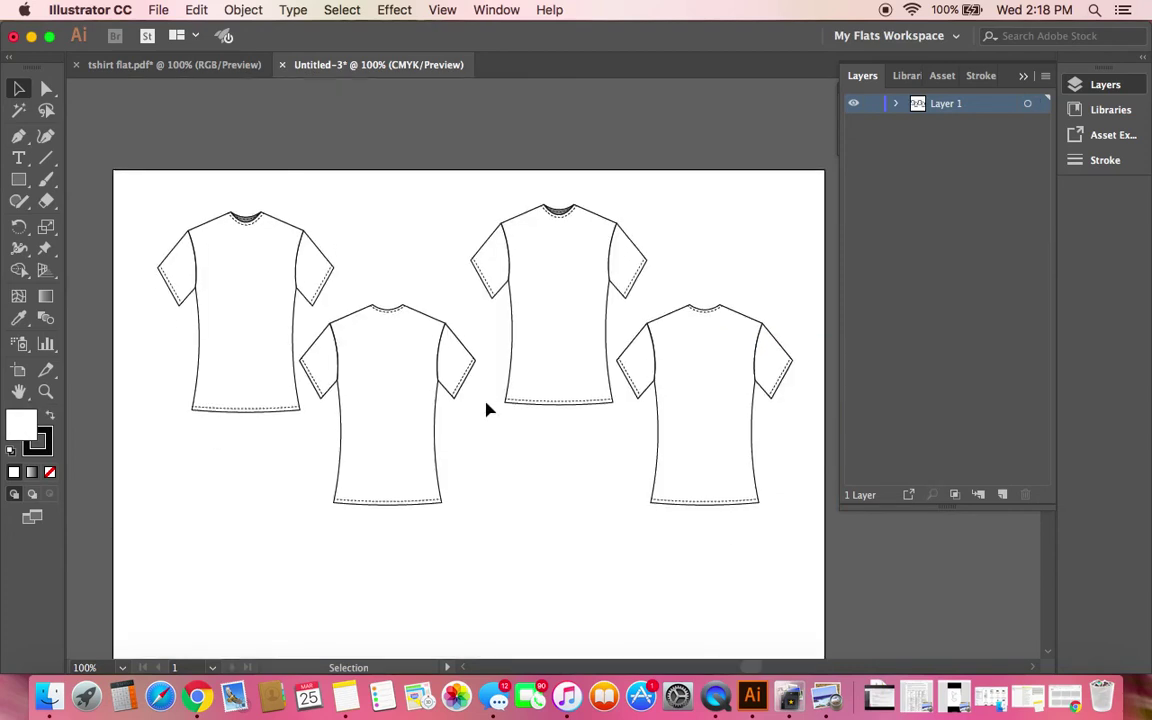
scroll(489, 409, down, 3)
scroll(747, 667, right, 2)
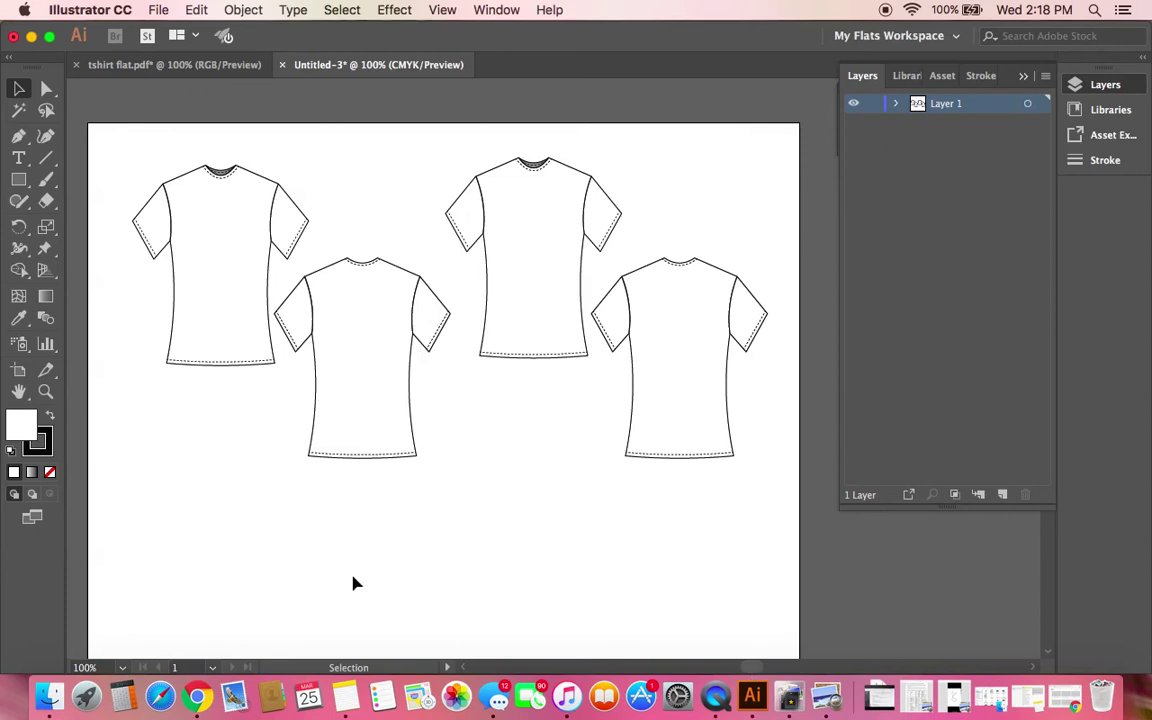
Open the Save As dialog for the t-shirt layout from the File menu.
click(158, 10)
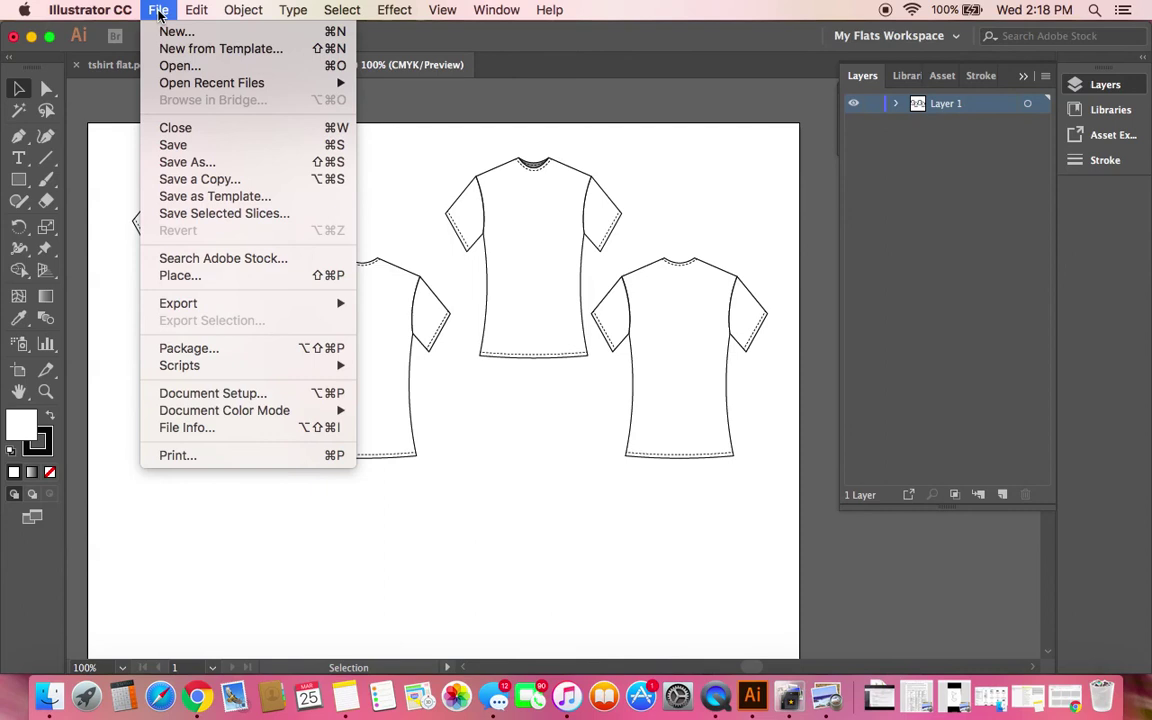
click(183, 163)
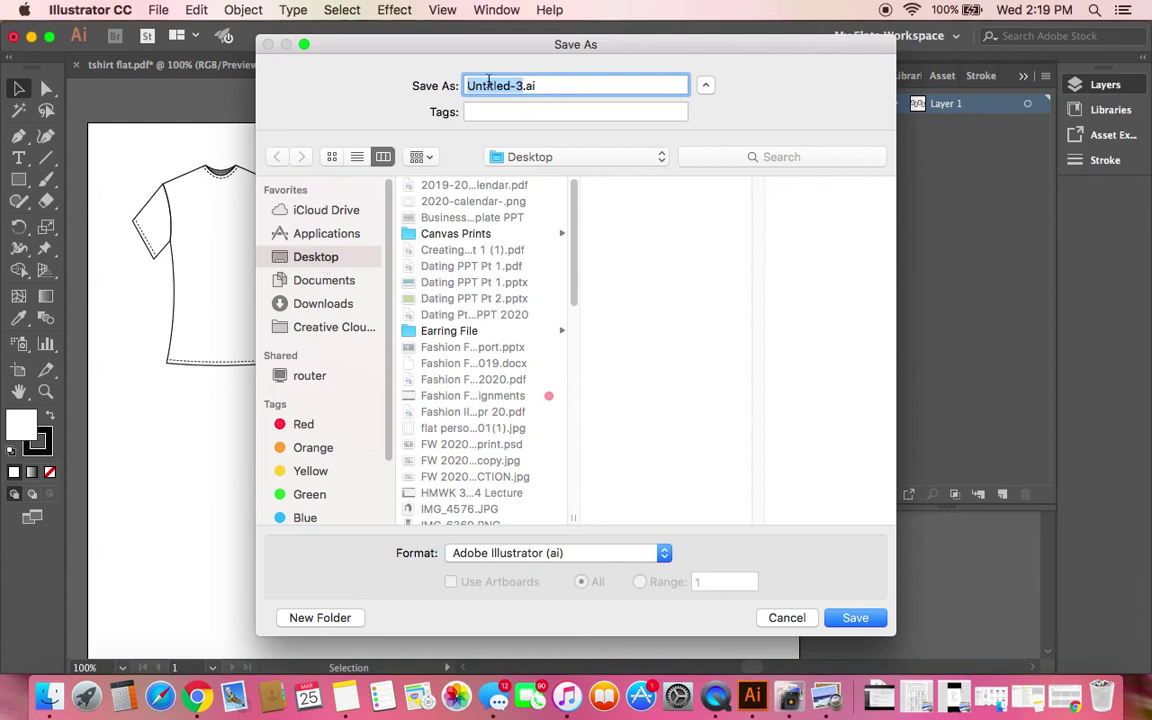
Name the file 'Tshirt Flats Layout' and set the format to Adobe PDF (pdf).
key(BackSpace)
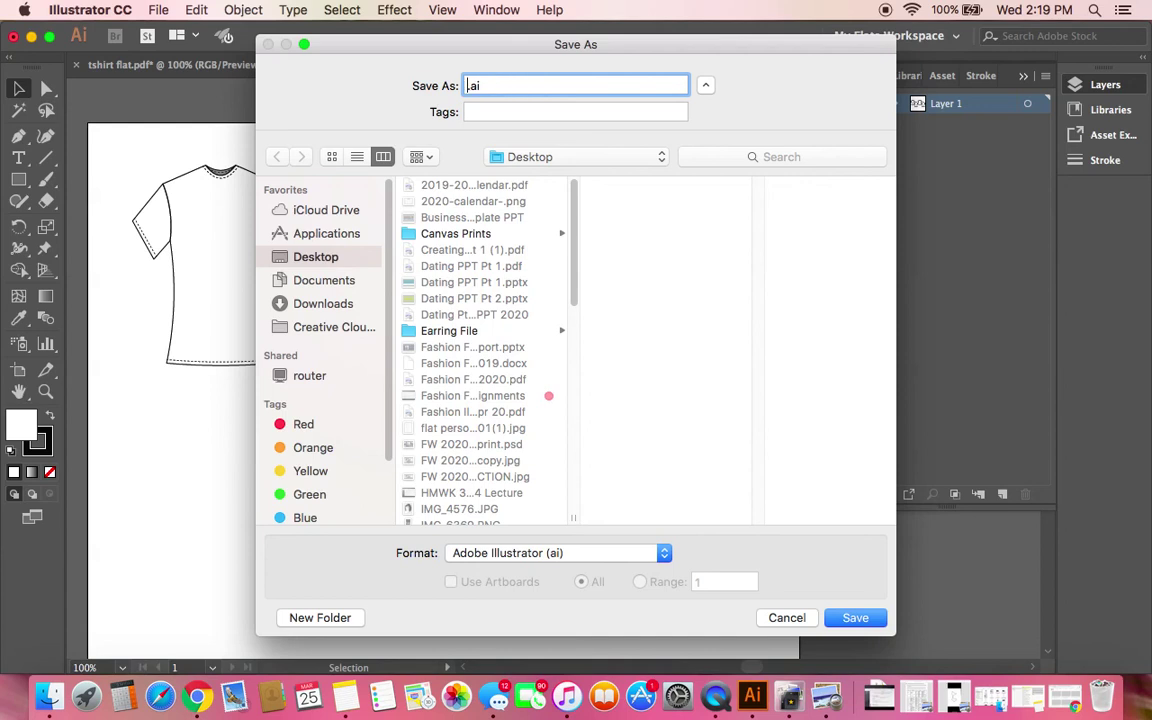
text(Tshirt Flats Layout)
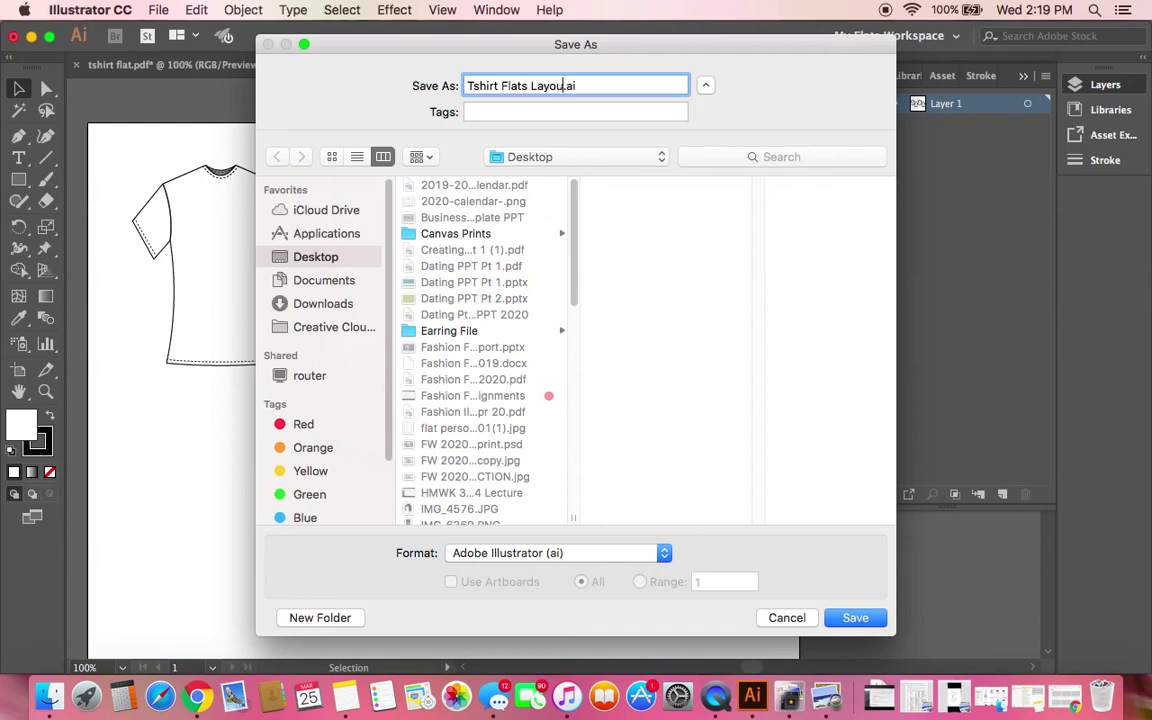
click(582, 559)
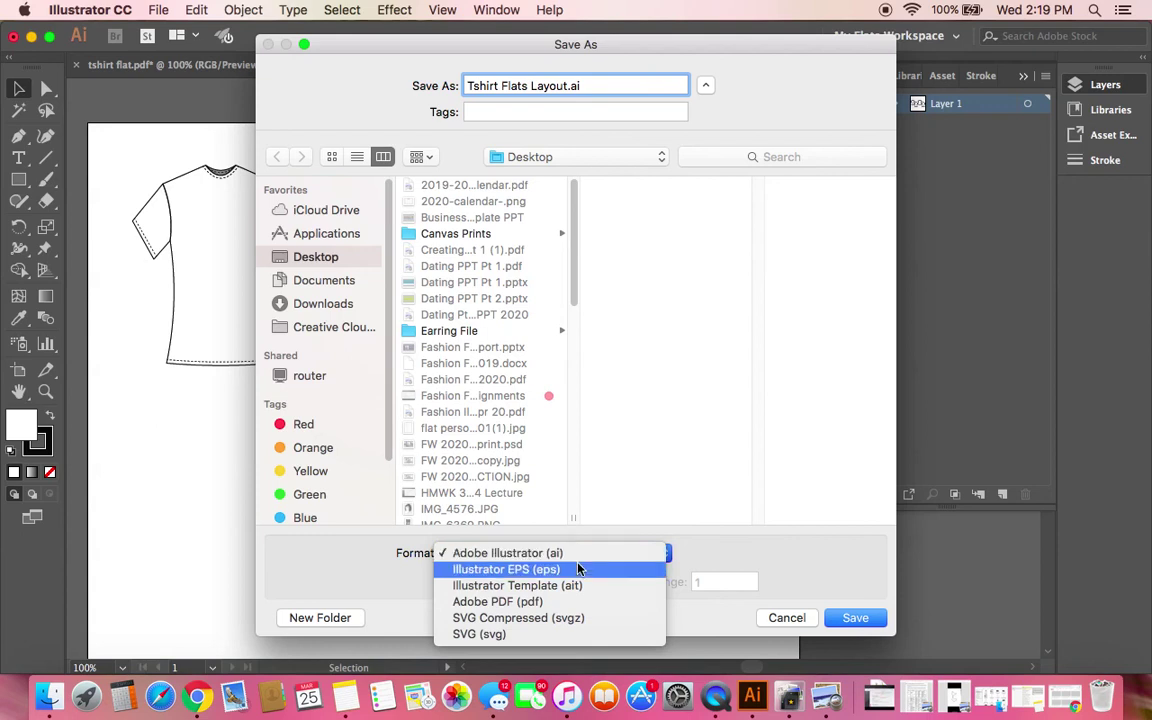
click(573, 603)
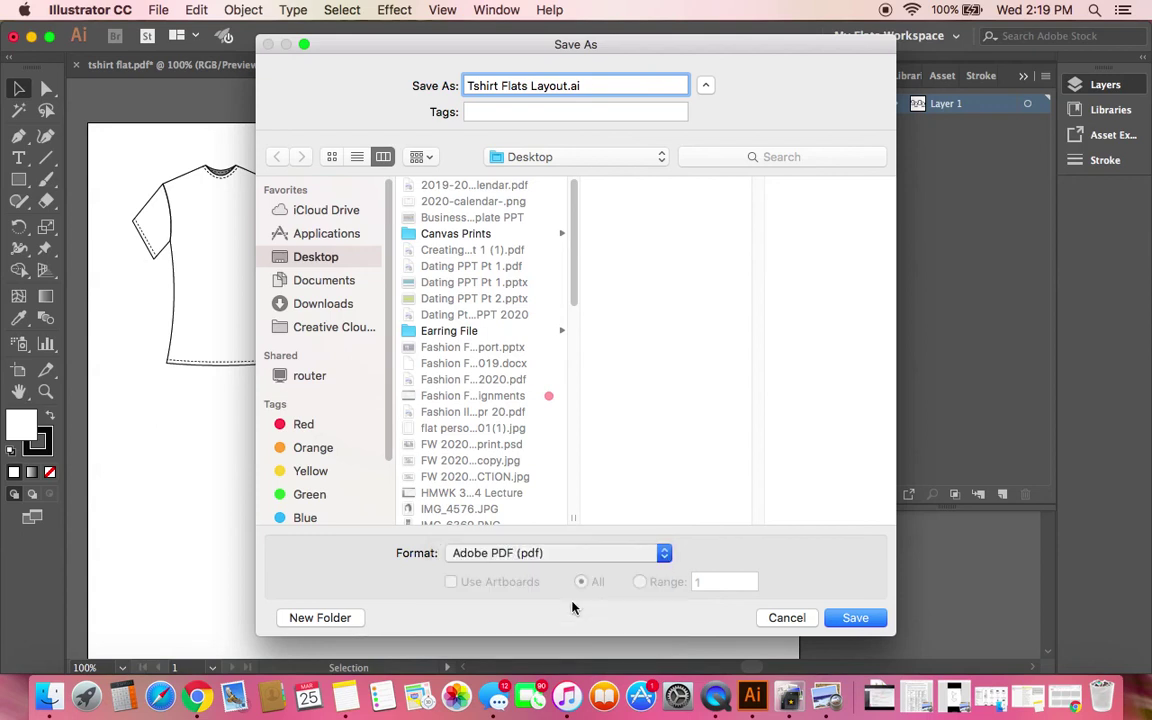
Save to the Desktop, replacing the existing PDF, with [Illustrator Default] PDF settings.
click(846, 620)
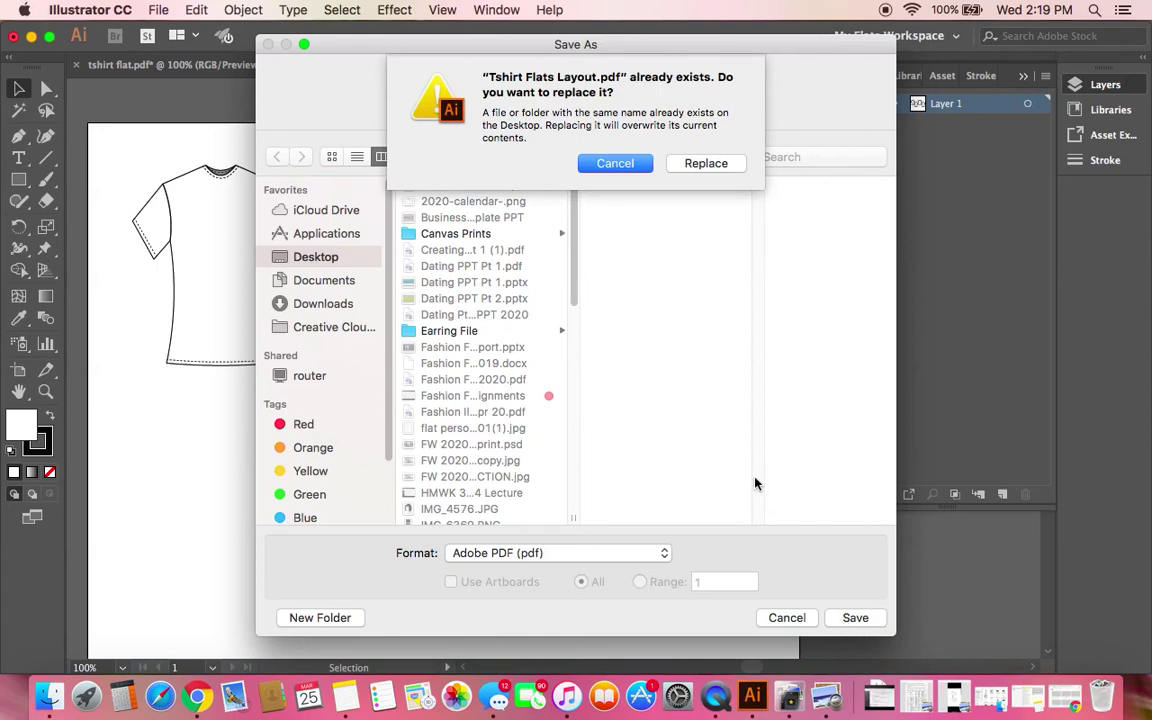
click(704, 164)
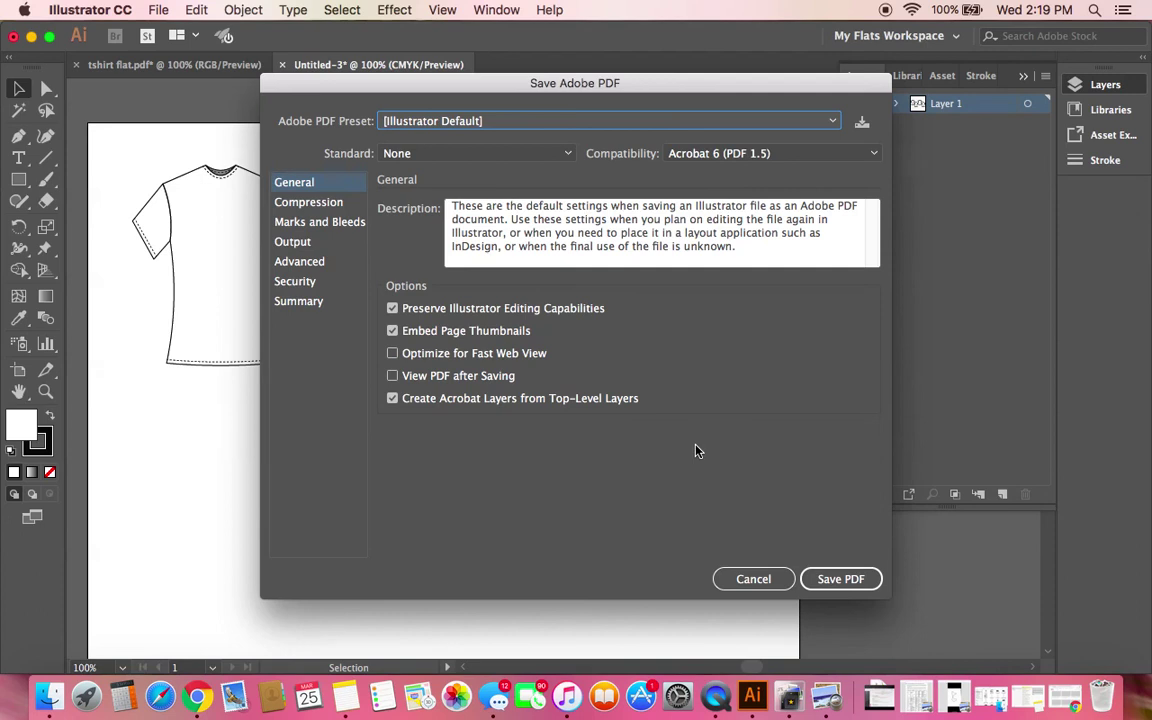
click(840, 581)
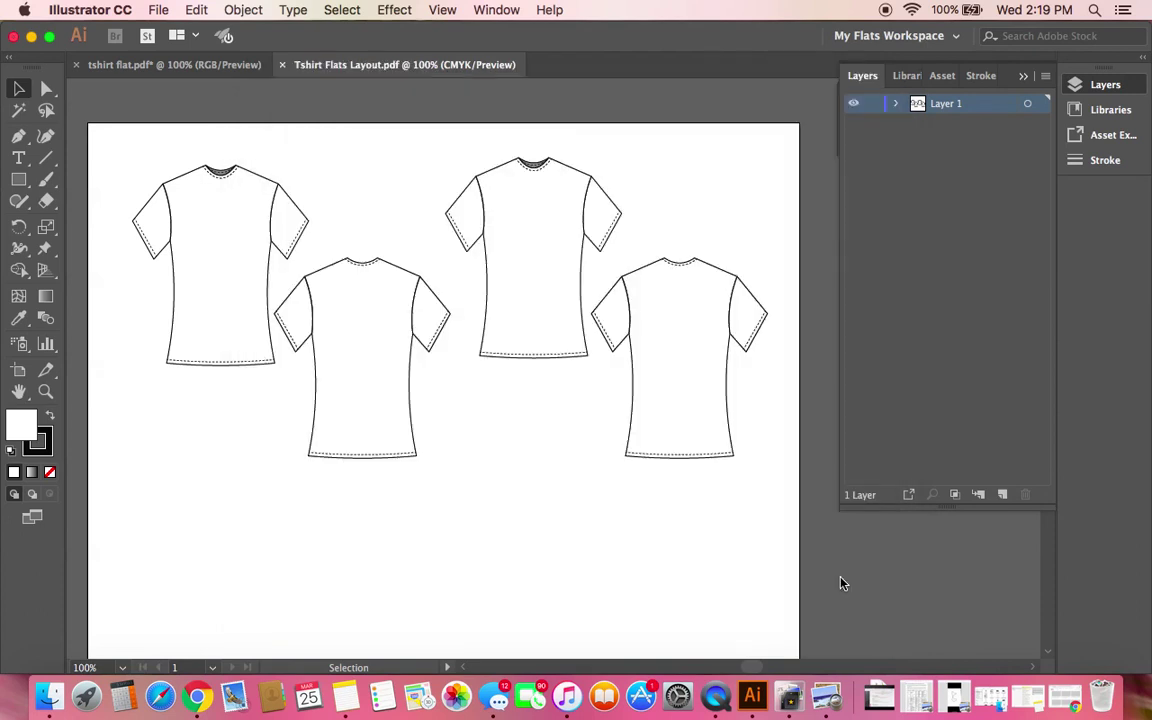